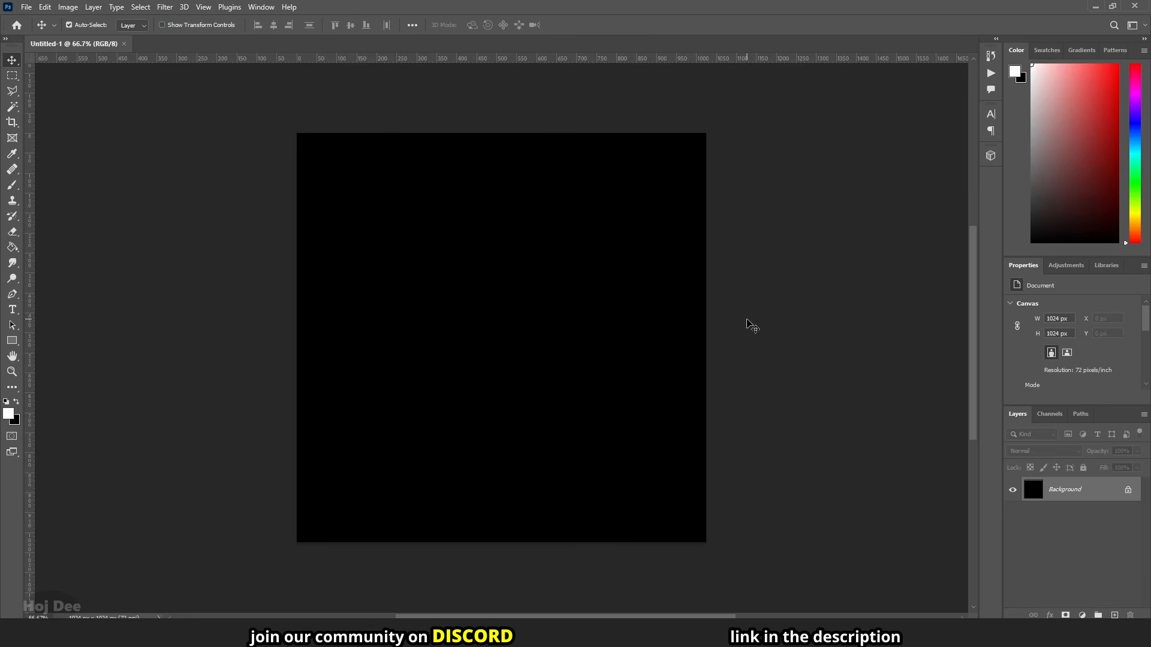
Add a new empty layer and place vertical guides at about 100, 200 and 300 px.
click(1114, 615)
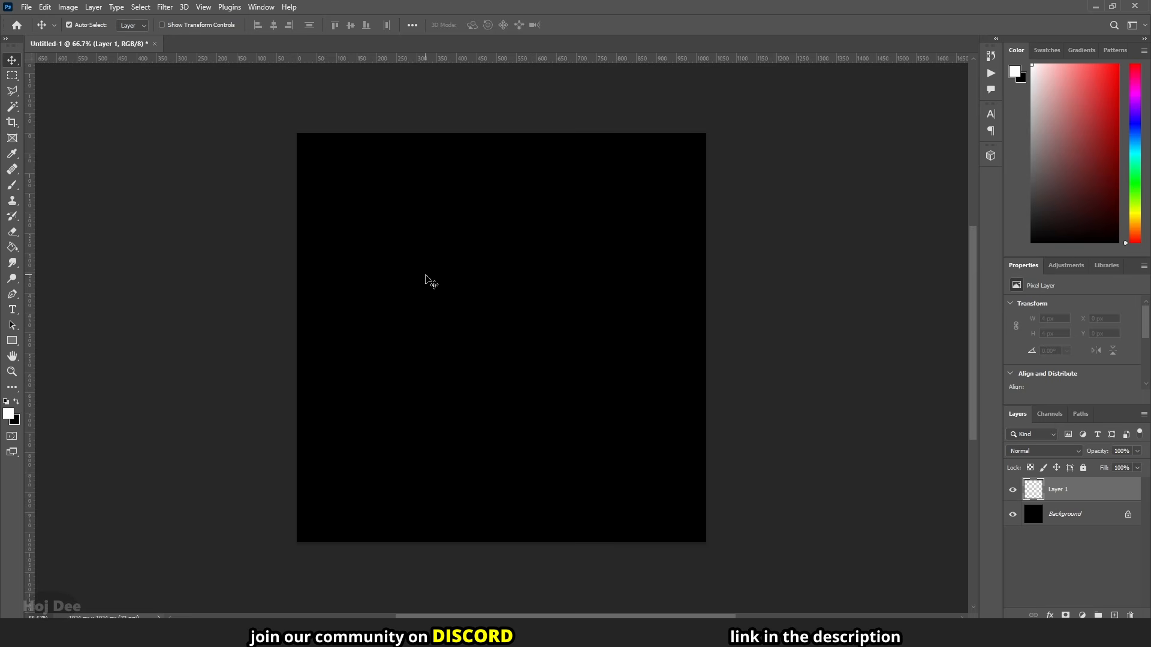
alt+scroll(406, 290, up, 2)
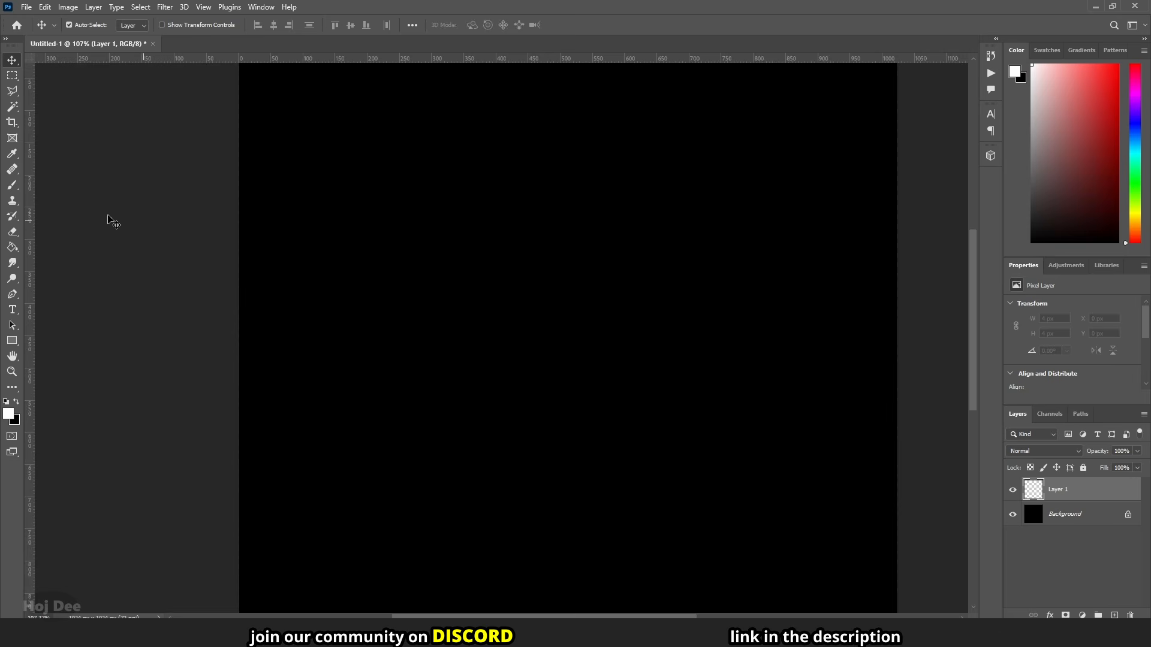
drag(29, 200, 305, 201)
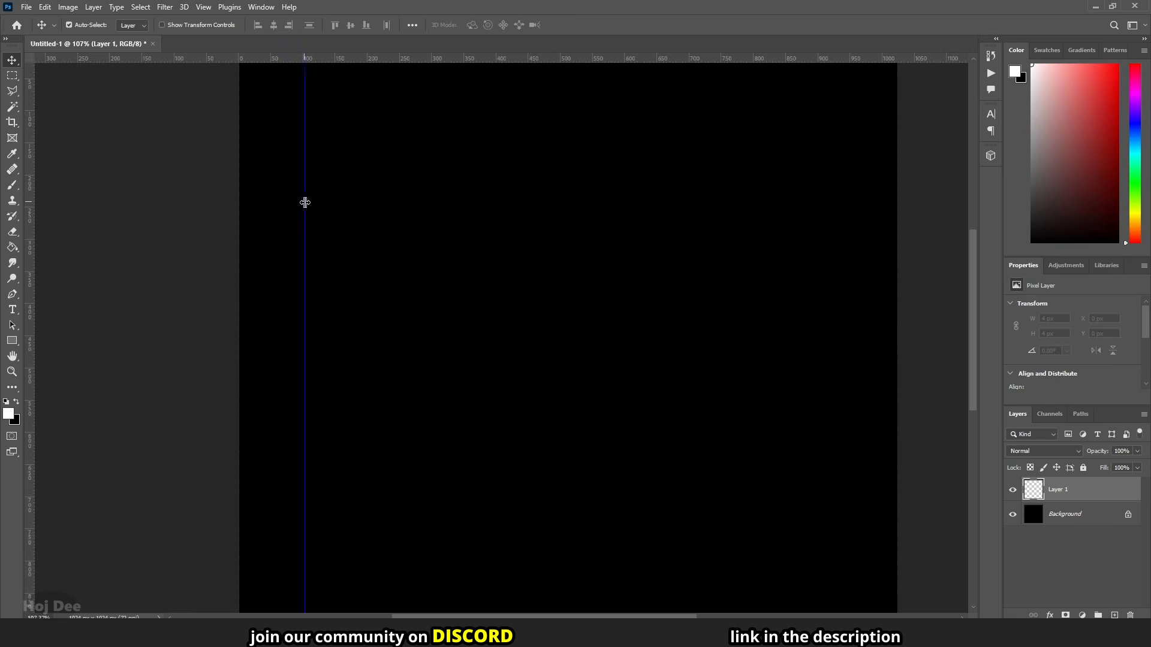
drag(28, 264, 368, 232)
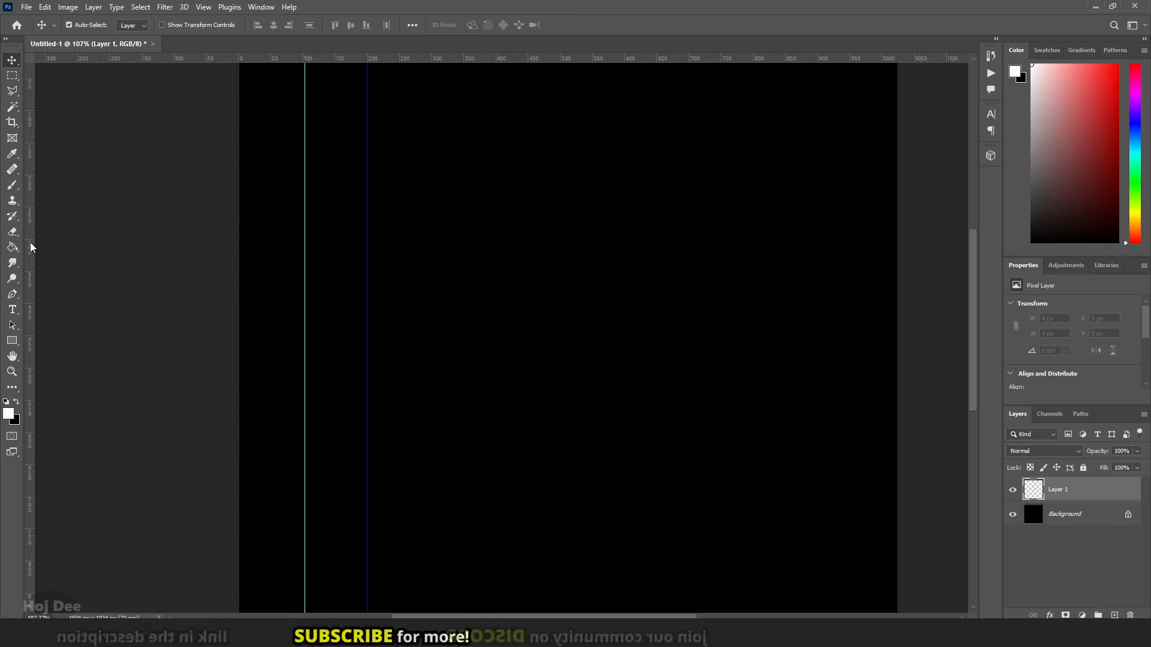
drag(31, 249, 432, 237)
Select a right-slanting parallelogram about 199 px wide and 193 px high between the three guides with the Polygonal Lasso.
click(12, 92)
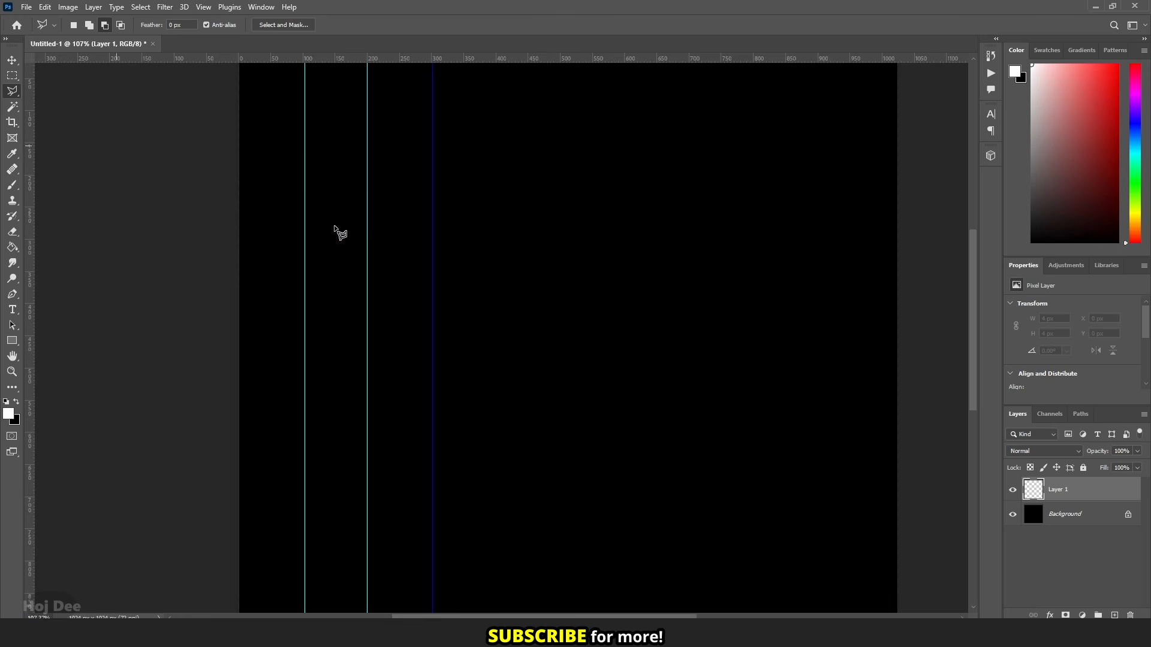
click(305, 178)
click(367, 178)
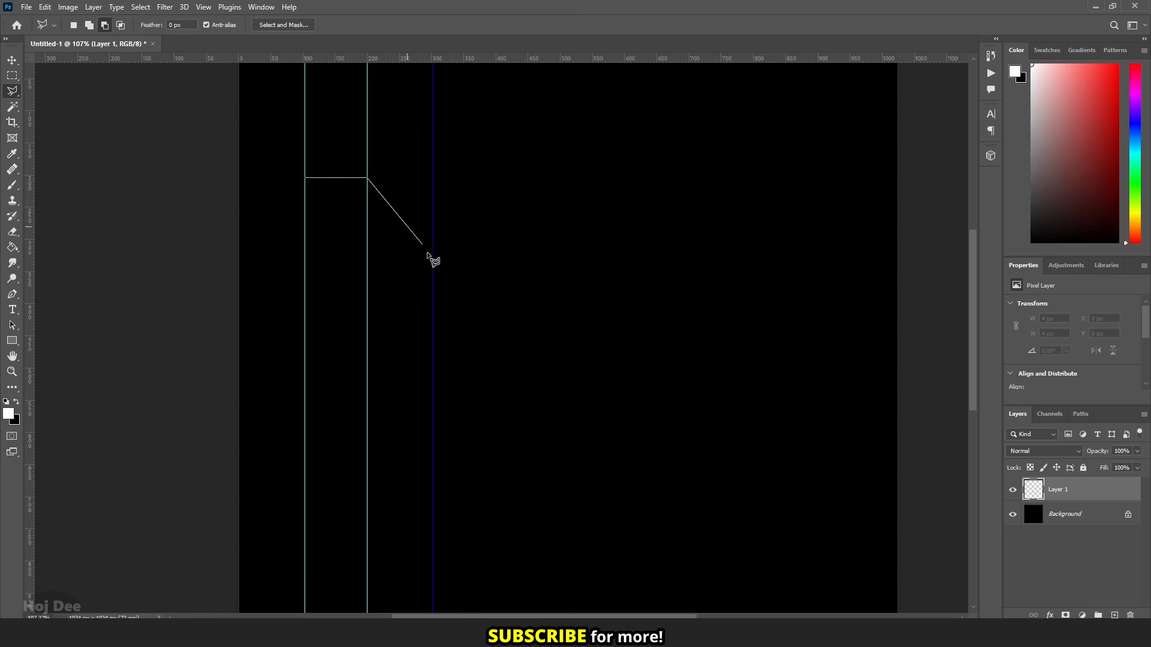
click(432, 301)
click(367, 300)
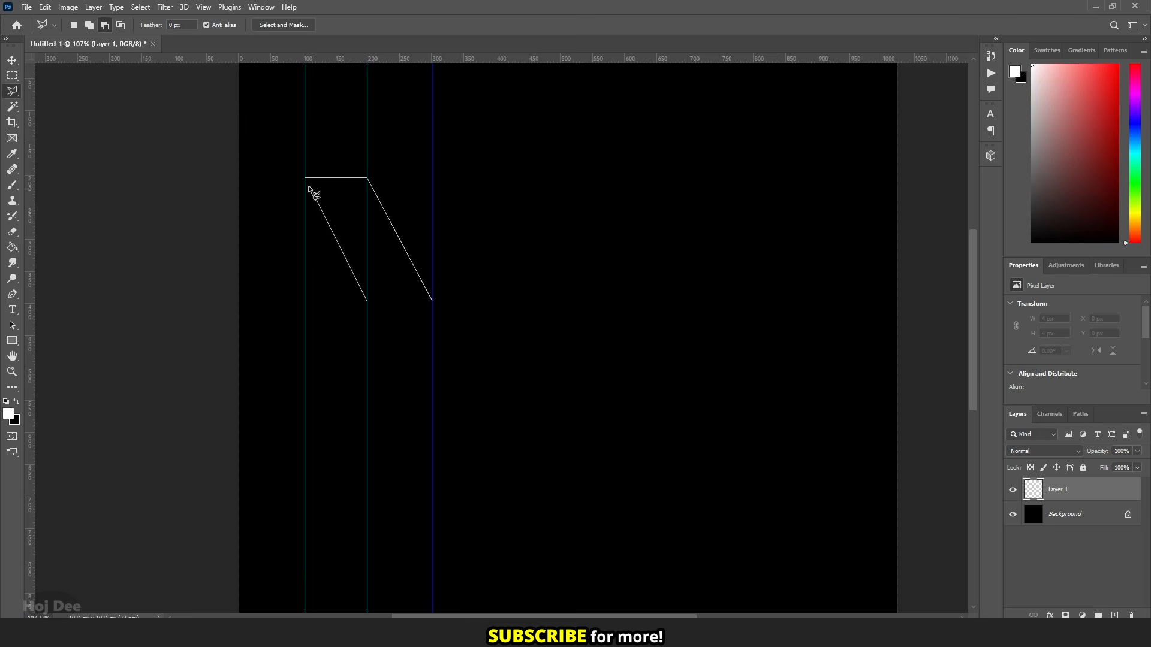
click(305, 178)
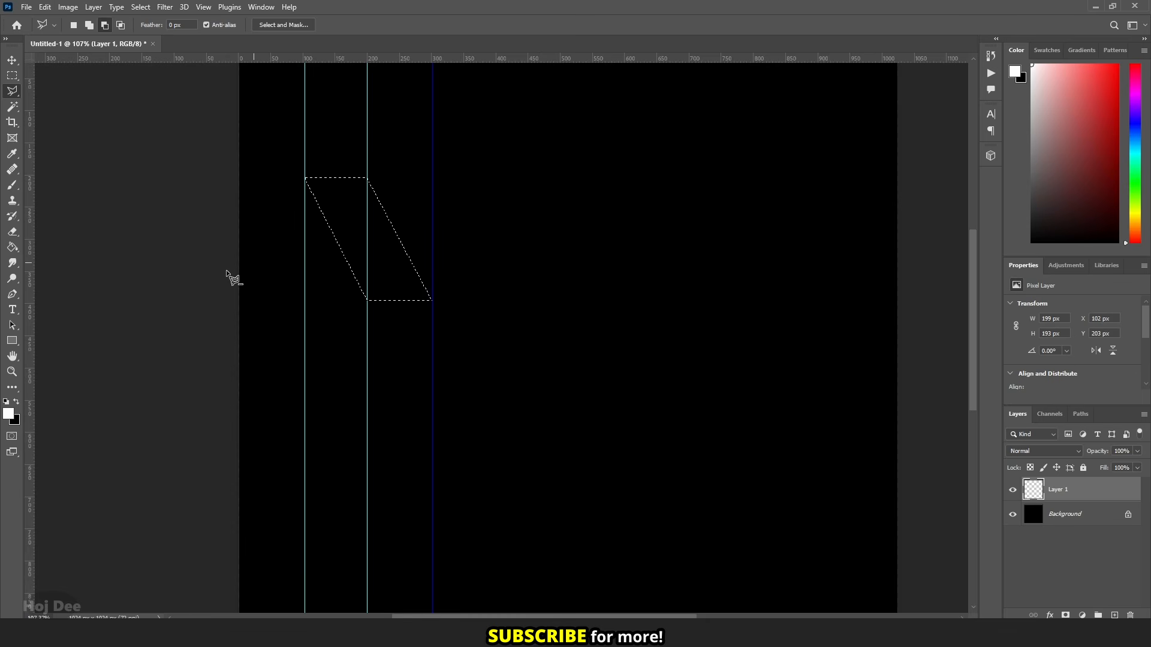
Fill the parallelogram selection with the white foreground color and deselect it.
click(12, 247)
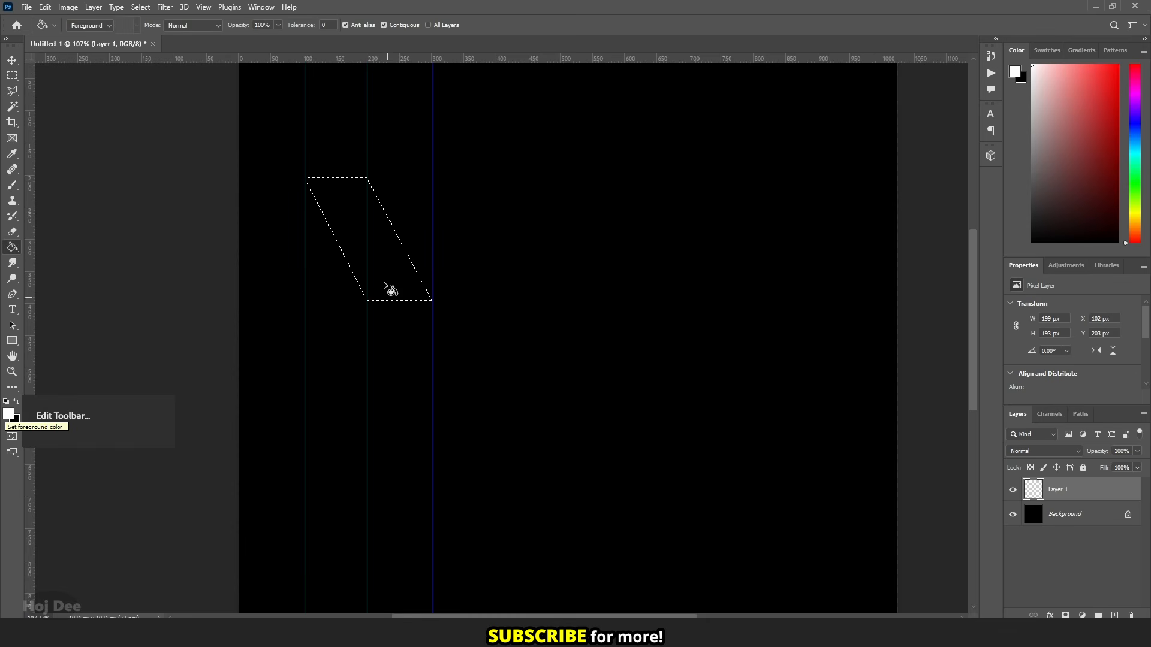
click(356, 240)
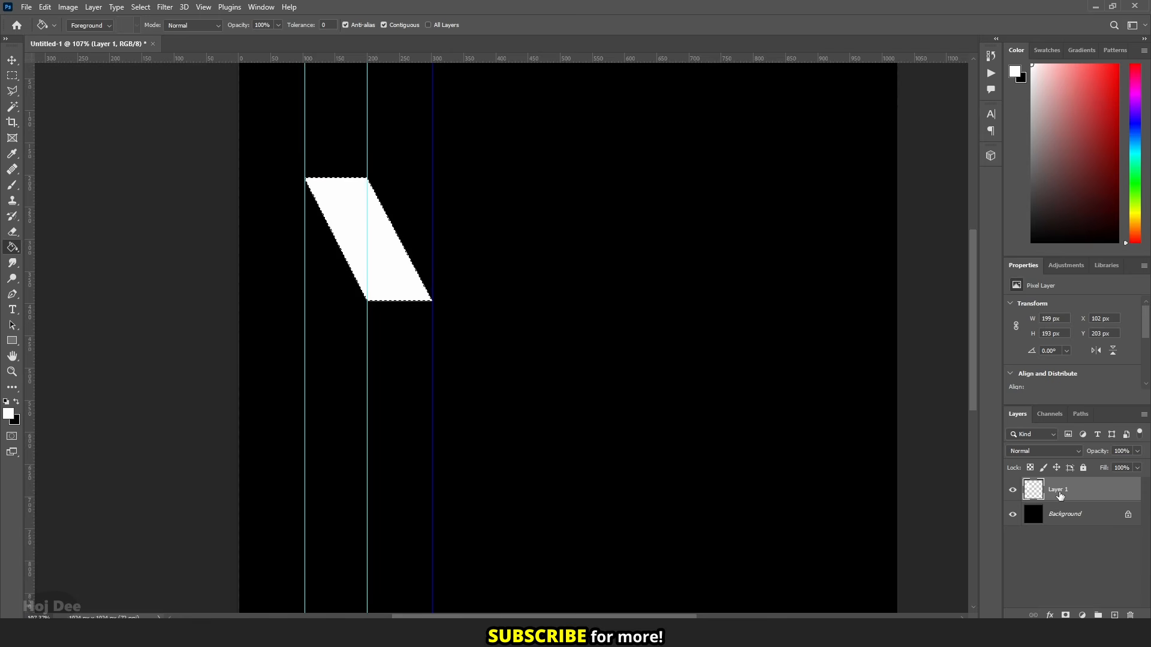
key(ctrl+d)
Remove the three vertical guides from the canvas.
key(v)
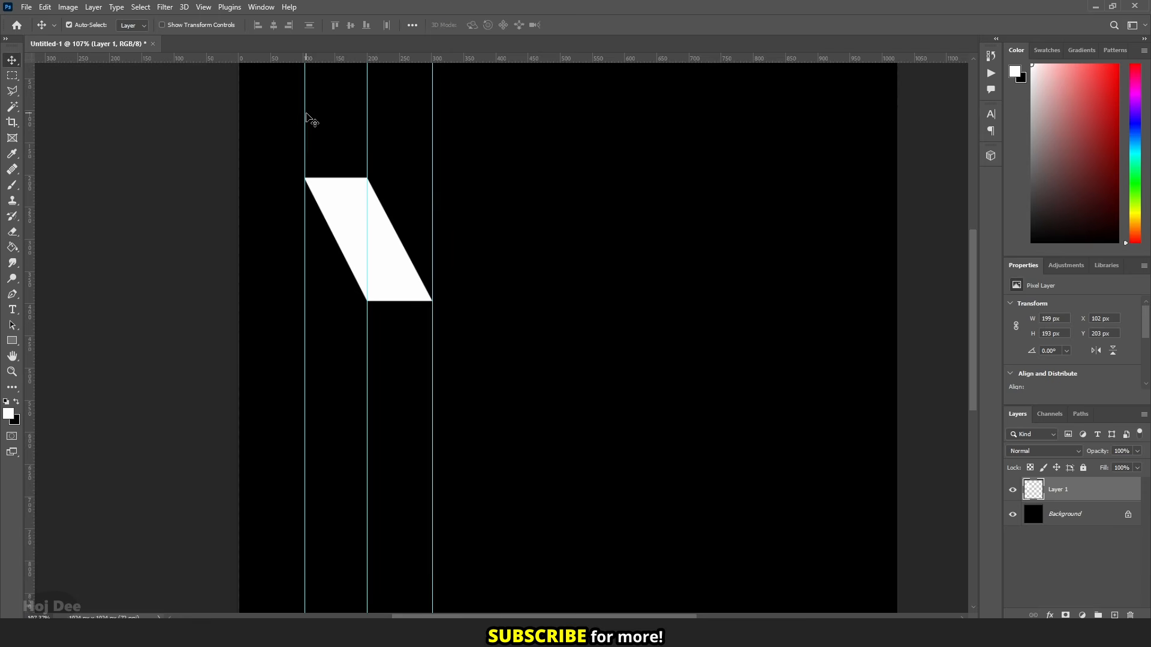
drag(294, 119, 33, 128)
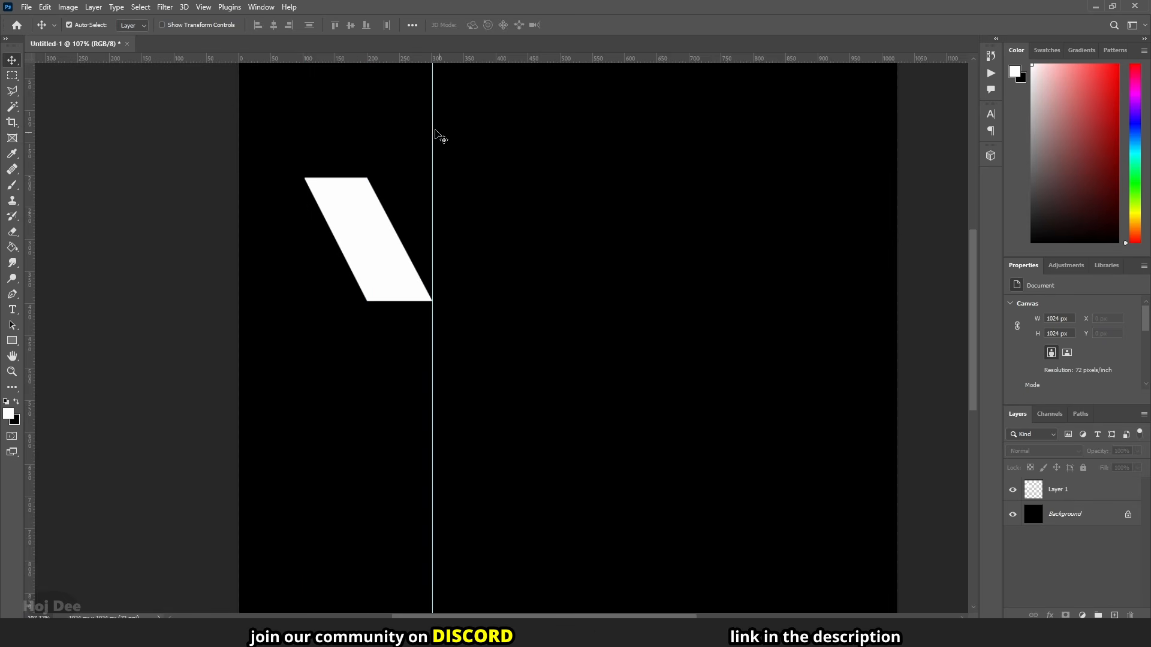
drag(434, 129, 32, 127)
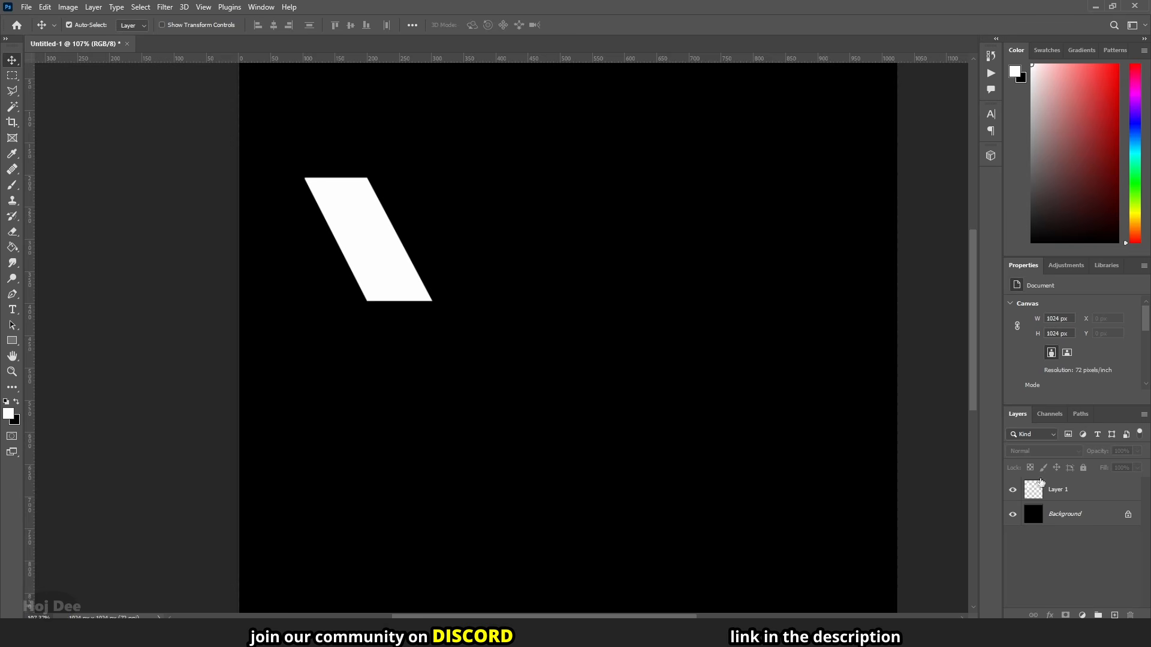
Duplicate the parallelogram layer and move the copy straight down to Y 490.50 px so it meets the original's lower edge.
click(1070, 494)
key(ctrl+t)
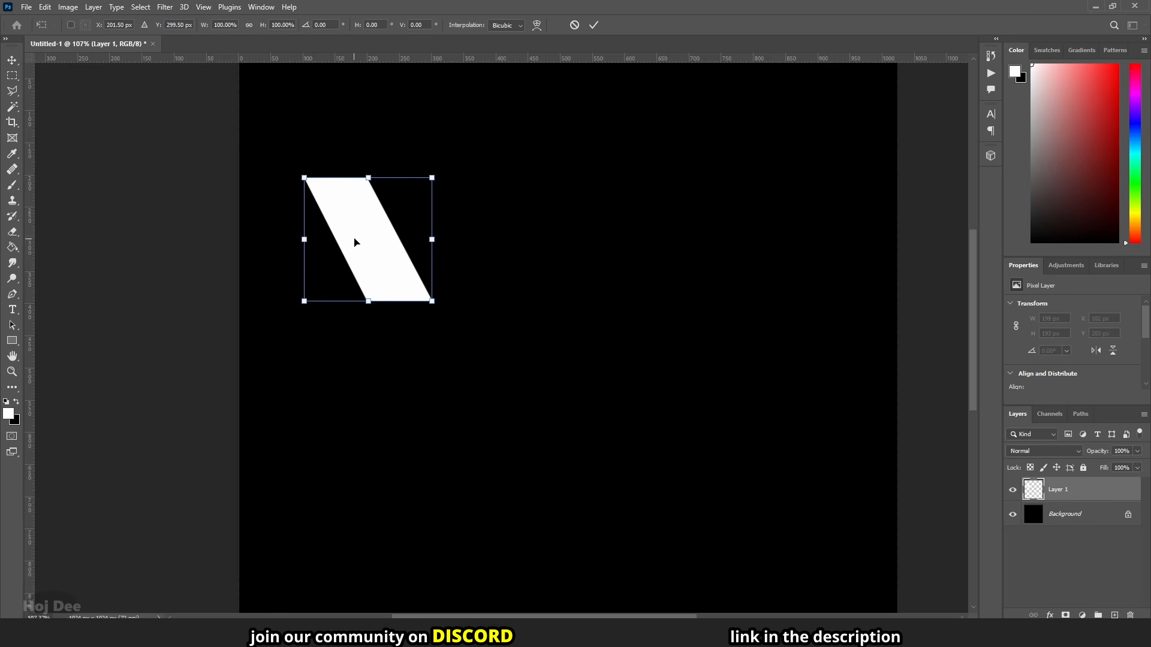
key(Return)
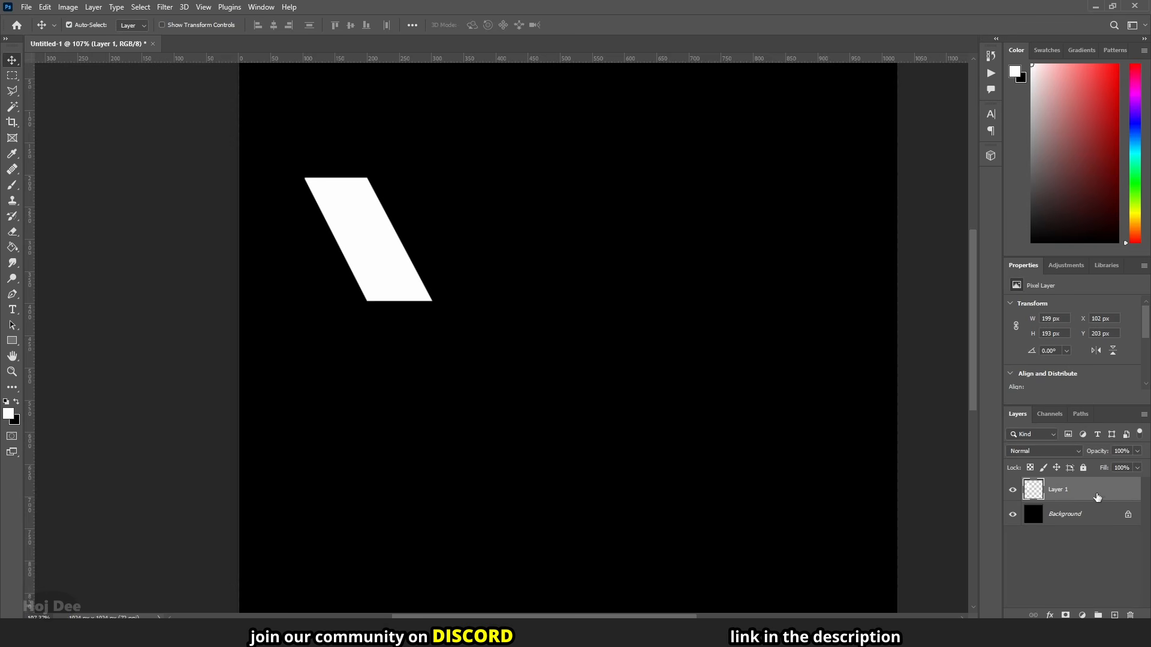
key(ctrl+j)
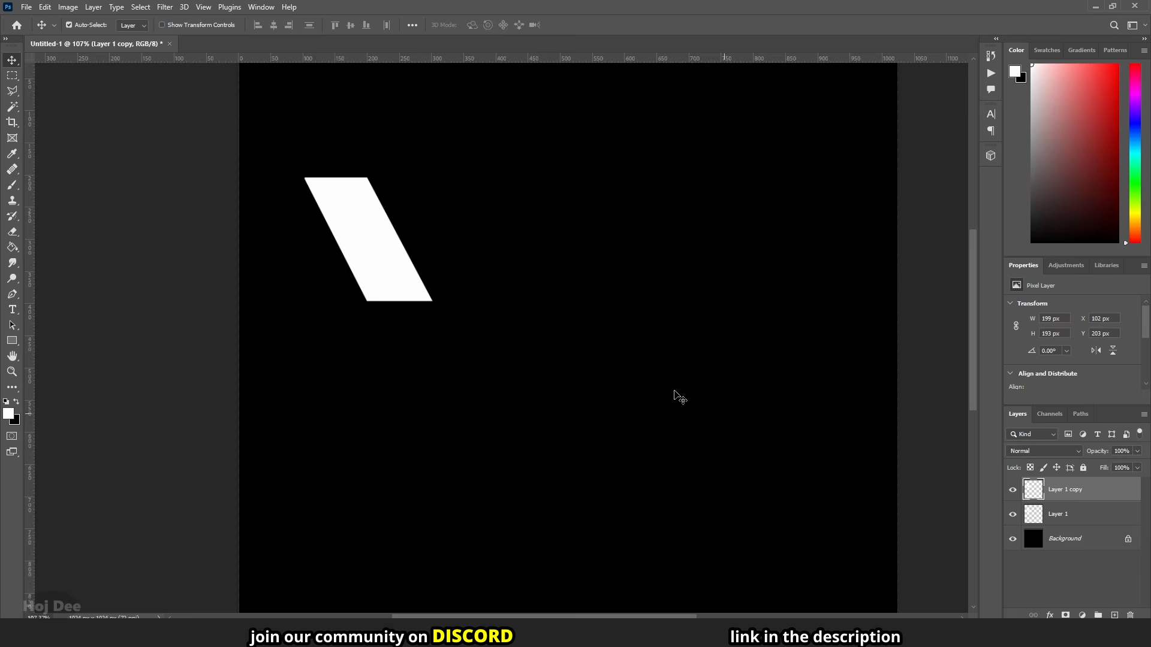
key(ctrl+t)
alt+scroll(359, 257, up, 2)
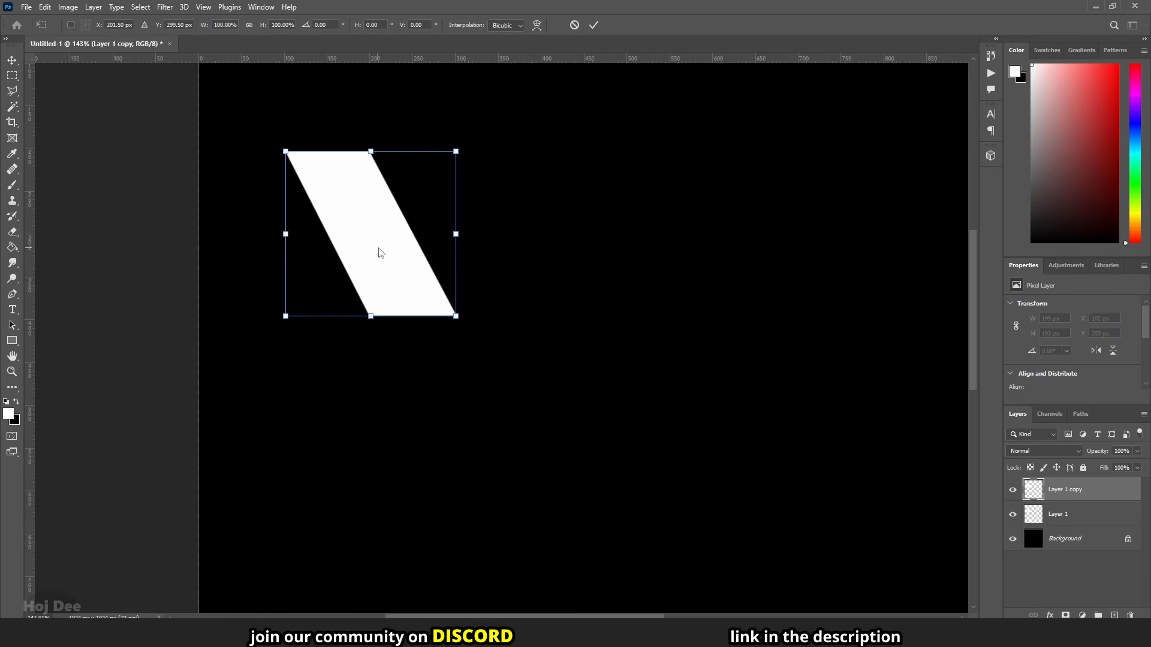
drag(380, 251, 380, 416)
alt+scroll(365, 338, up, 2)
alt+scroll(372, 318, up, 8)
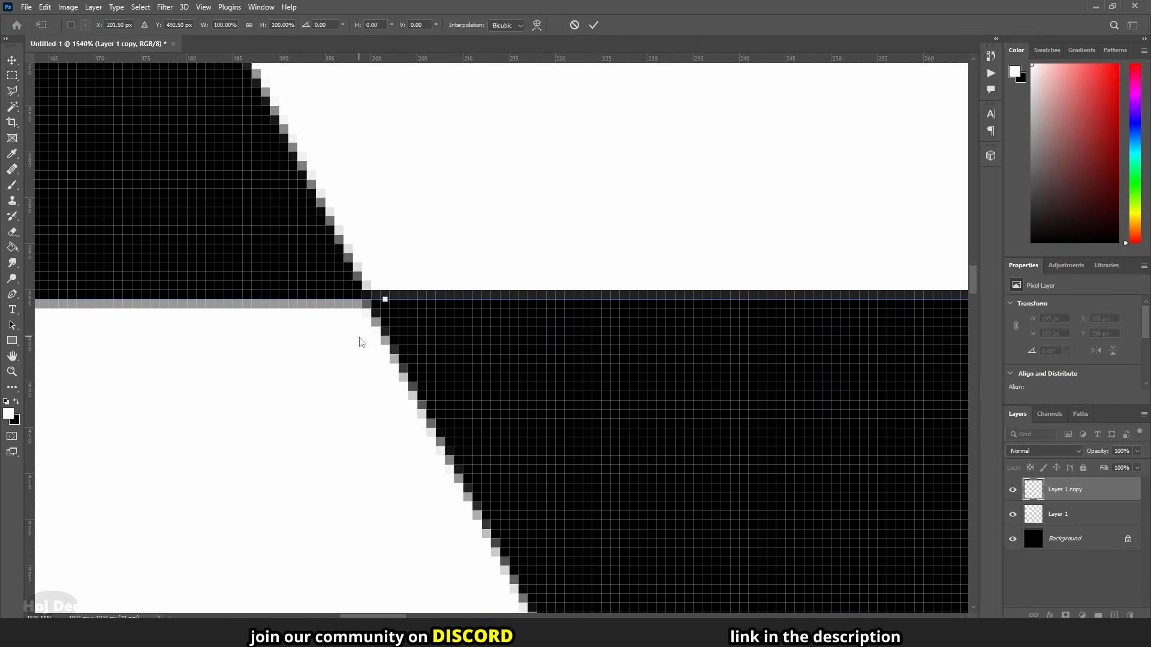
drag(361, 342, 359, 322)
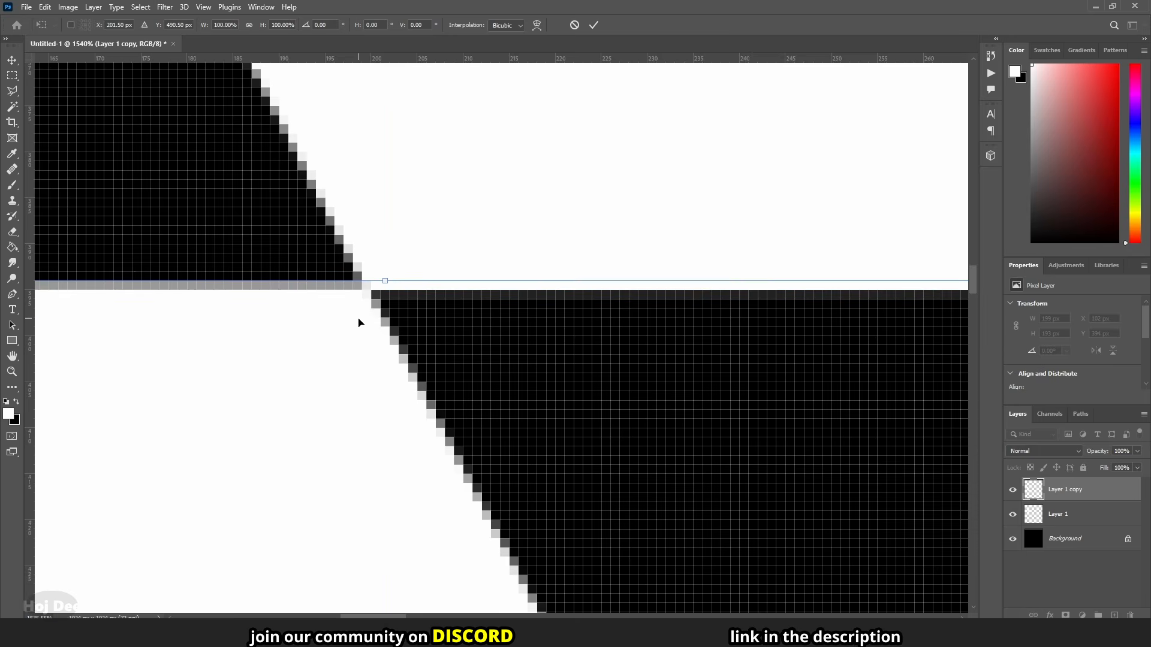
Flip the lower parallelogram copy vertically to form a right-pointing chevron.
alt+scroll(360, 323, down, 6)
alt+scroll(362, 358, down, 2)
right_click(372, 415)
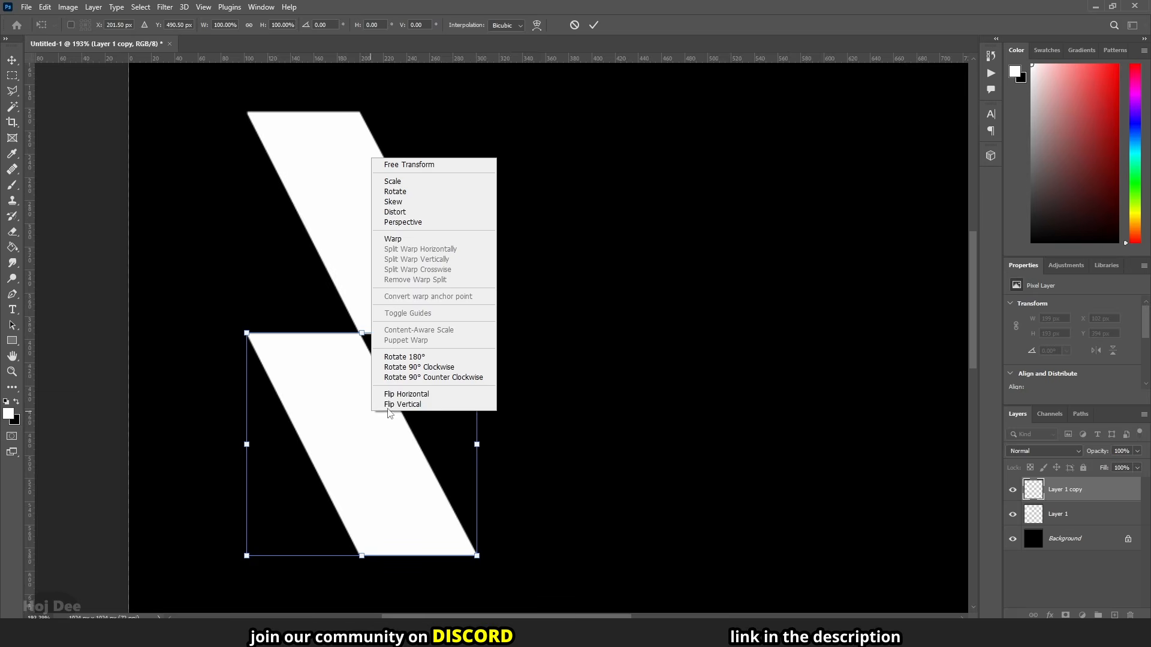
click(395, 404)
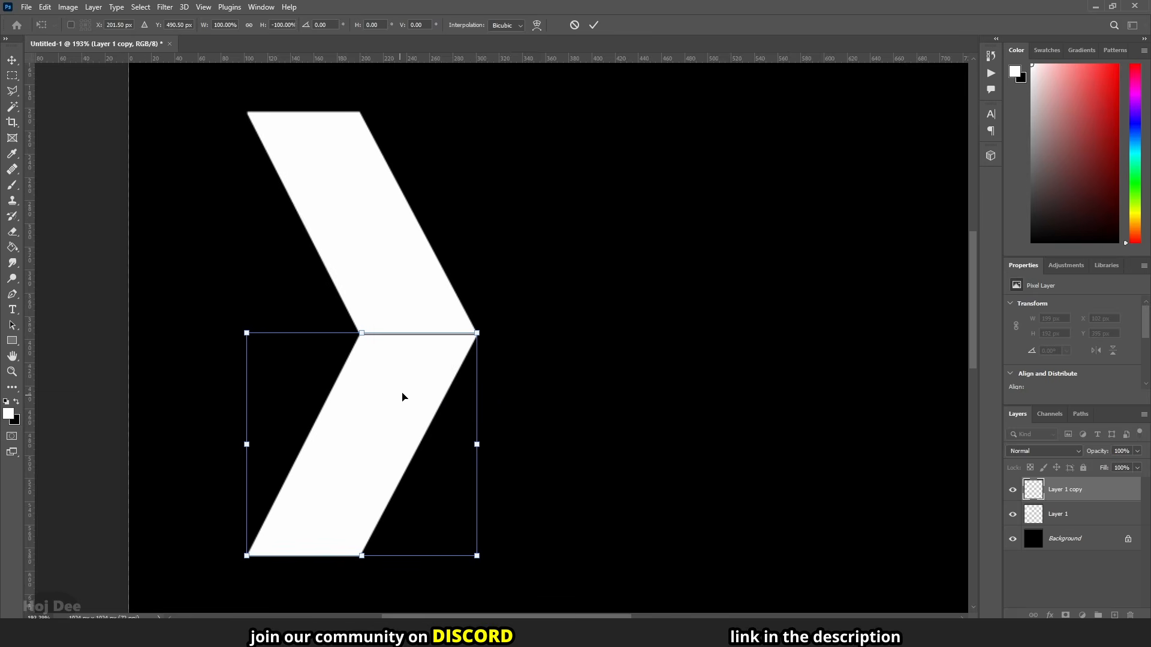
key(Return)
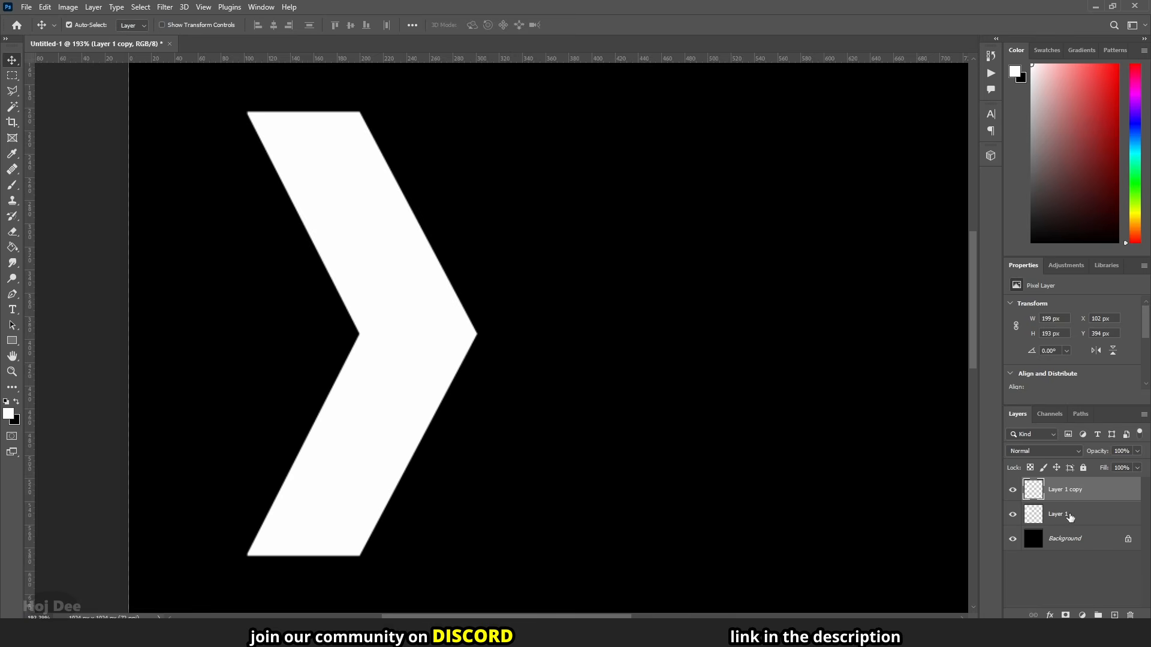
Merge the two parallelogram layers into one, hiding the black background during the merge and showing it again.
click(1013, 540)
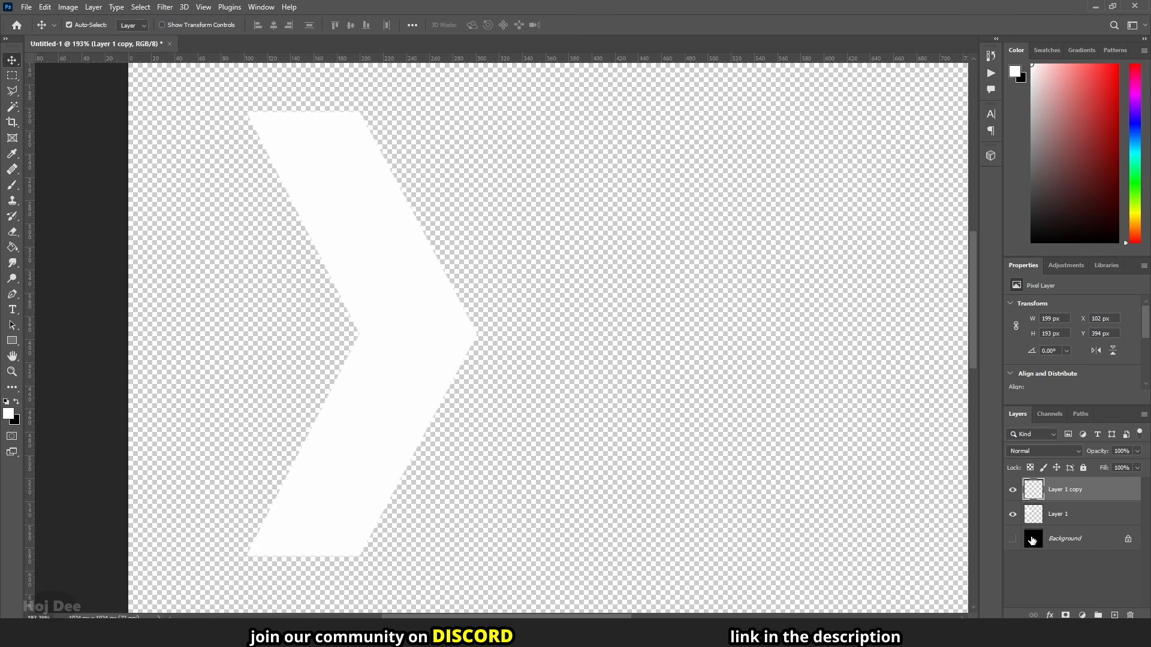
ctrl+click(1068, 516)
right_click(1067, 491)
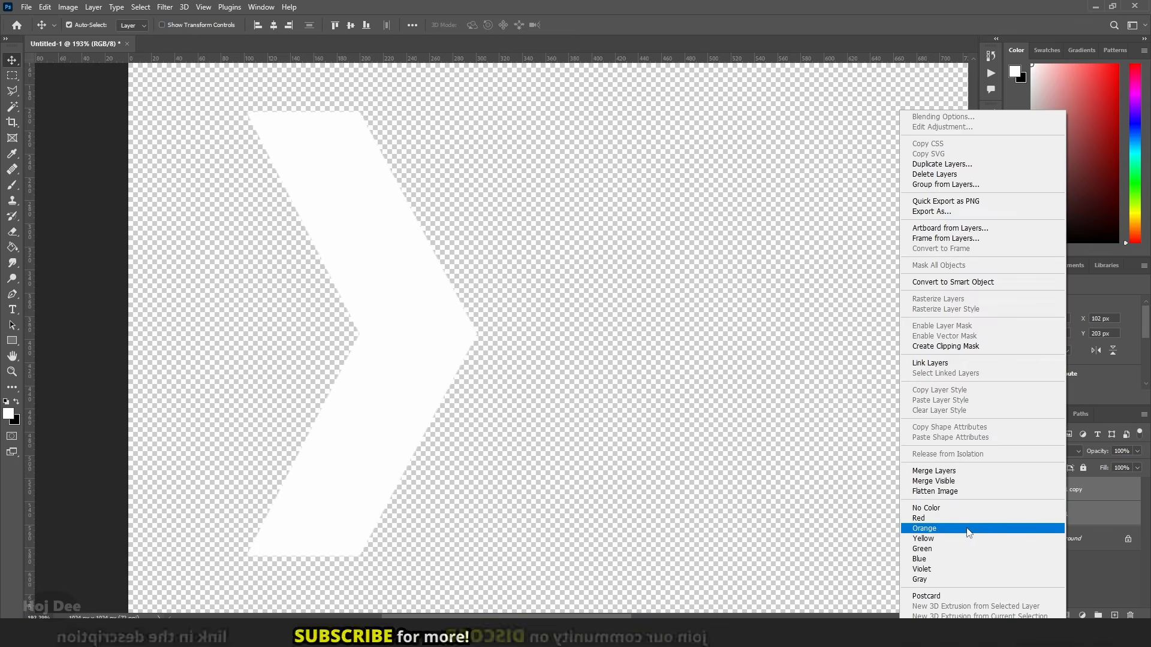
click(933, 472)
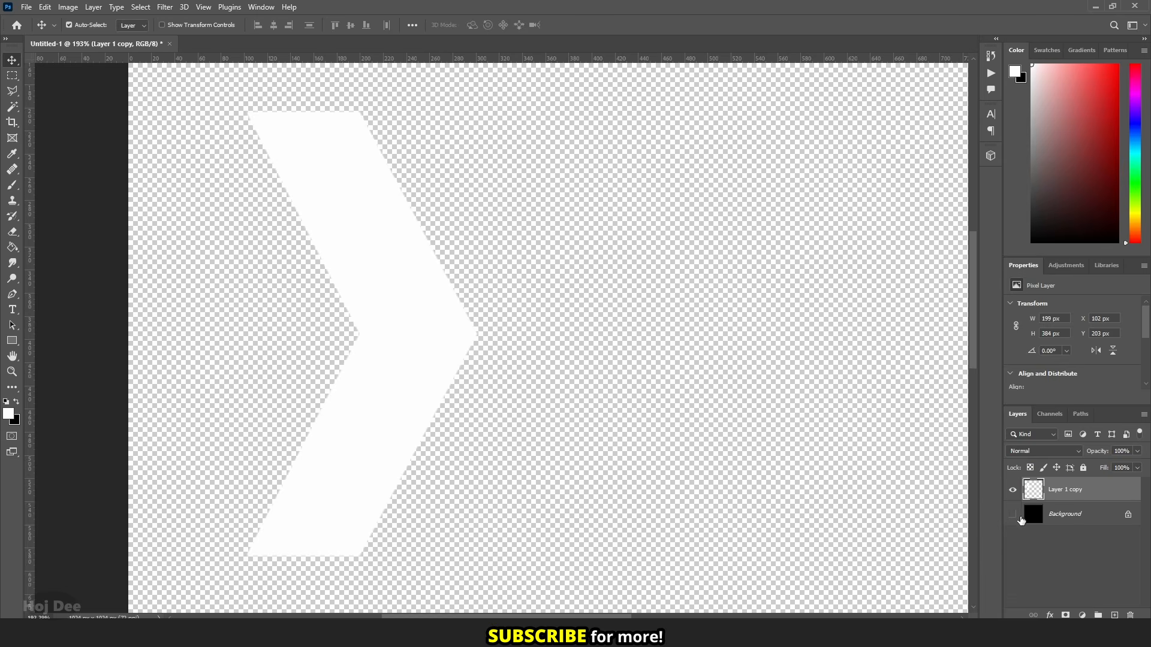
click(1013, 514)
Scale the chevron proportionally to about 255% and center it on the canvas at X 512 px, Y 512 px.
key(ctrl+0)
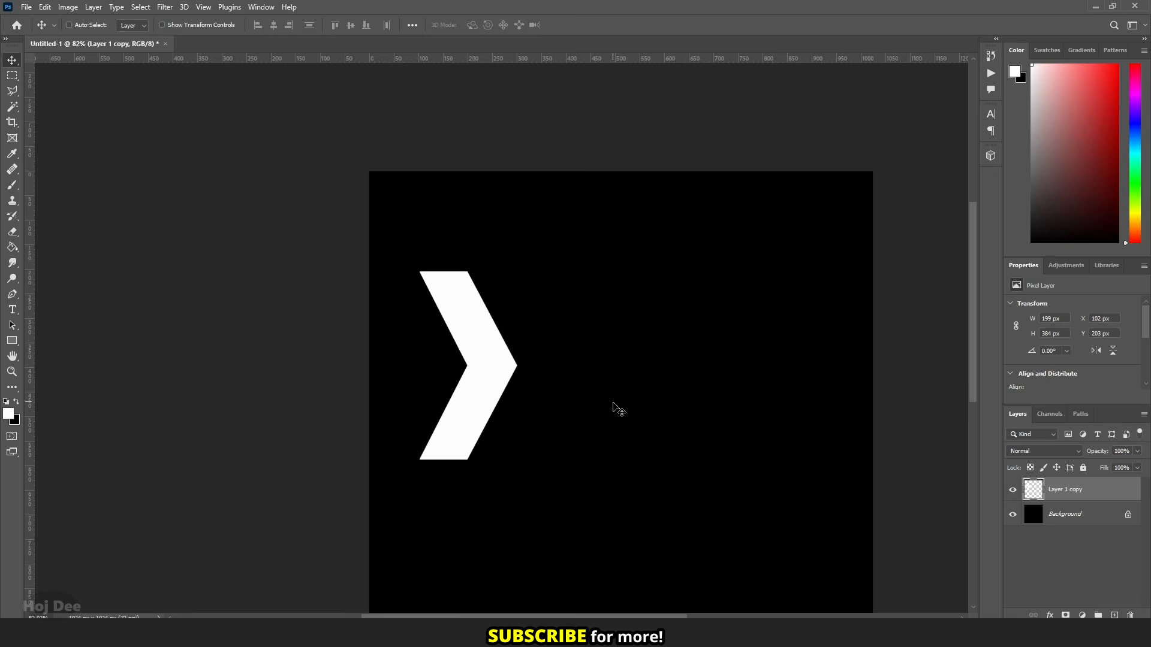
key(ctrl+t)
drag(520, 377, 636, 400)
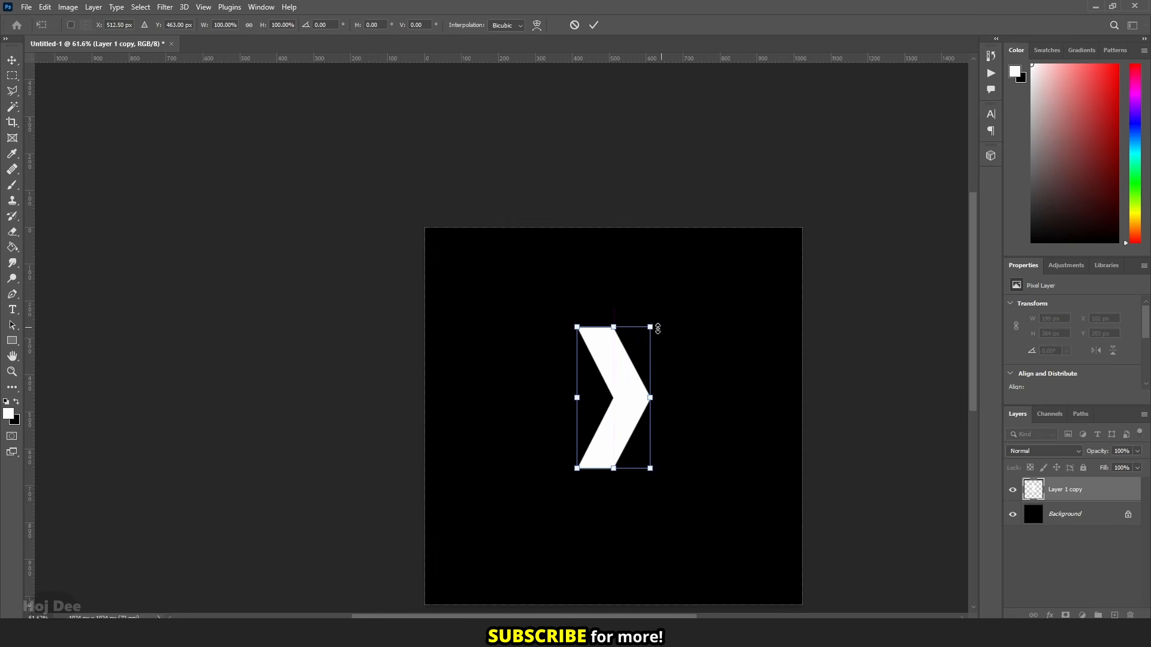
drag(658, 328, 728, 267)
alt+scroll(712, 400, down, 1)
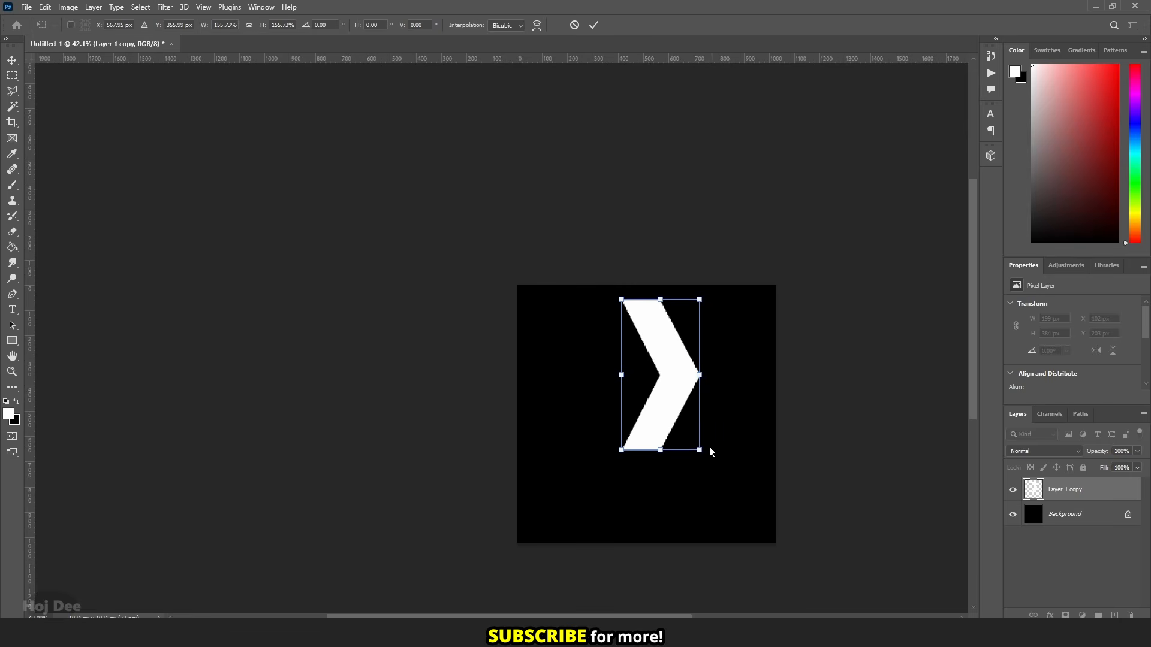
drag(622, 450, 558, 522)
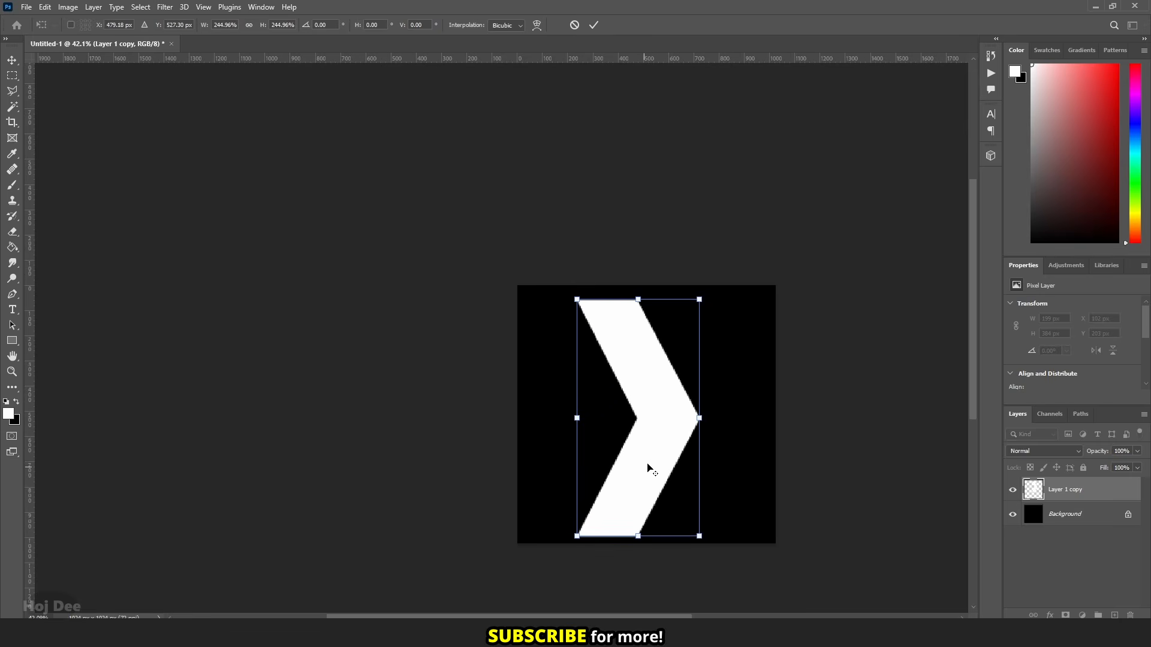
alt+scroll(650, 468, up, 1)
drag(635, 245, 634, 233)
drag(675, 431, 688, 429)
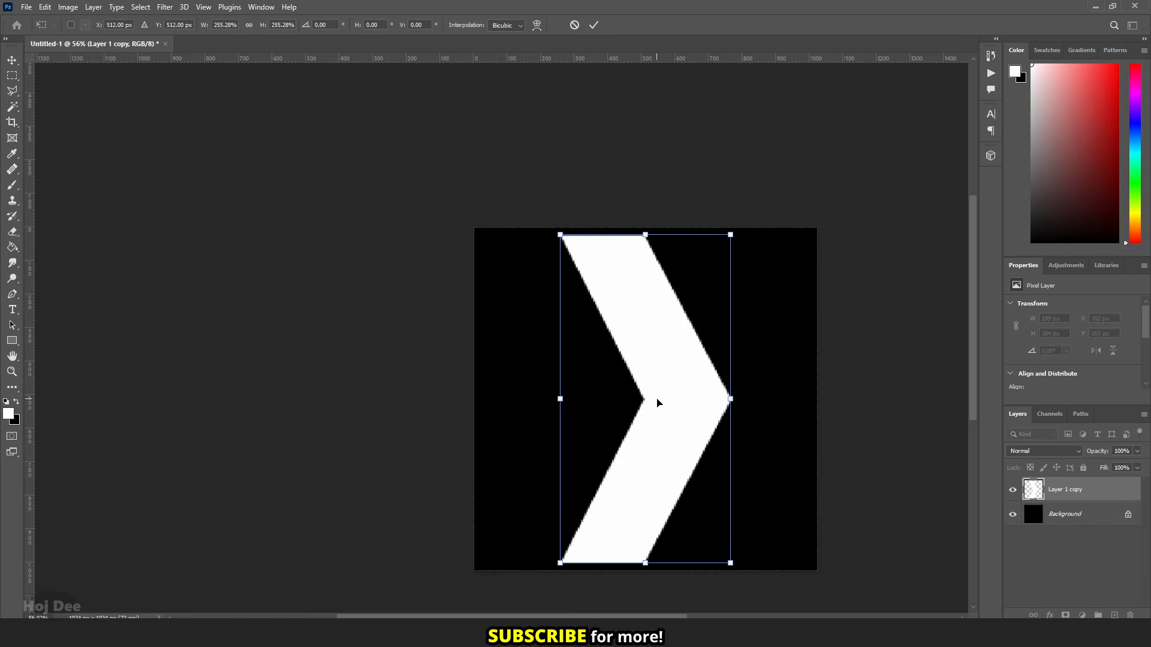
key(Return)
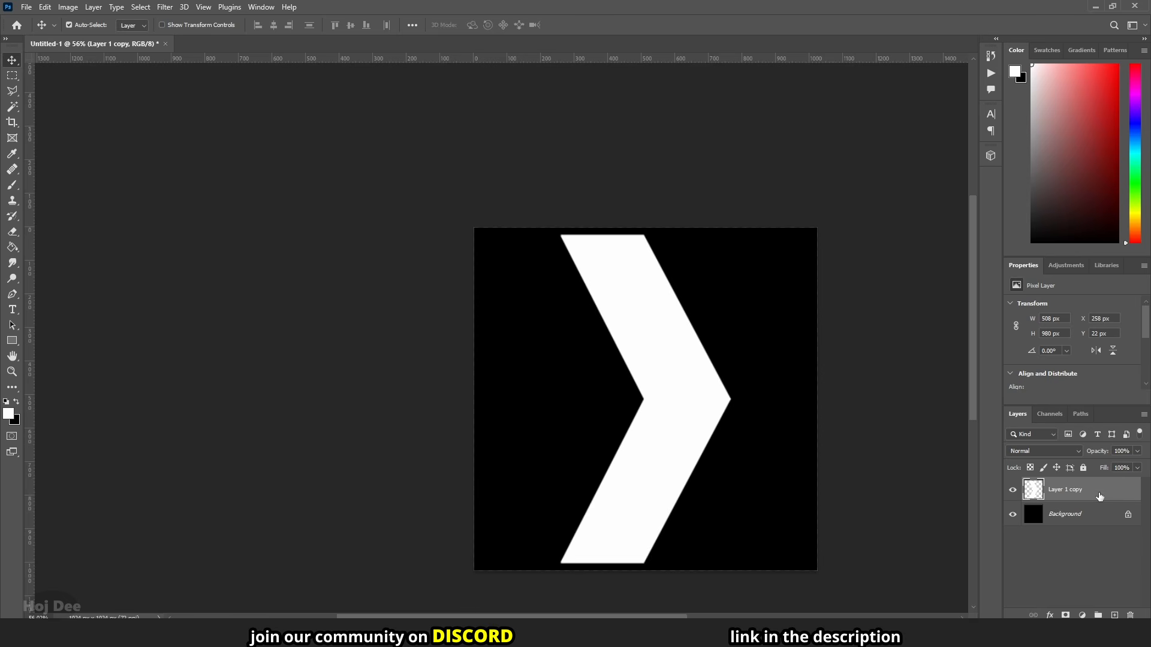
Duplicate the chevron layer twice and move the middle copy horizontally to X 1024 px, centering it on the canvas's right edge.
key(ctrl+j)
key(ctrl+j)
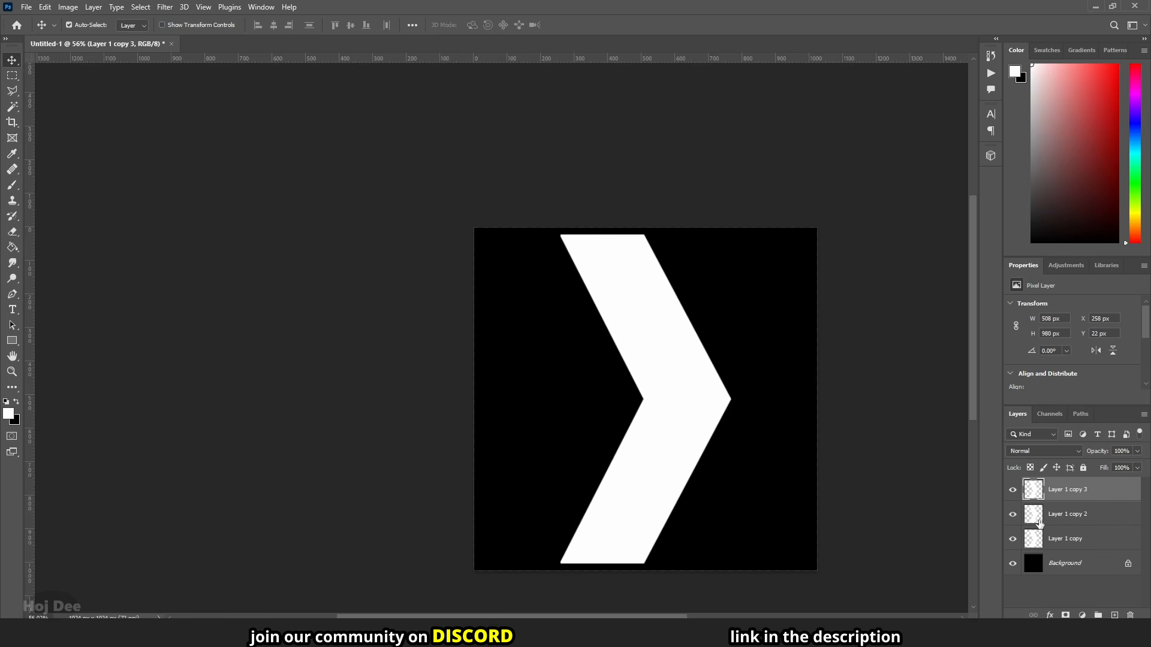
click(1087, 515)
key(ctrl+t)
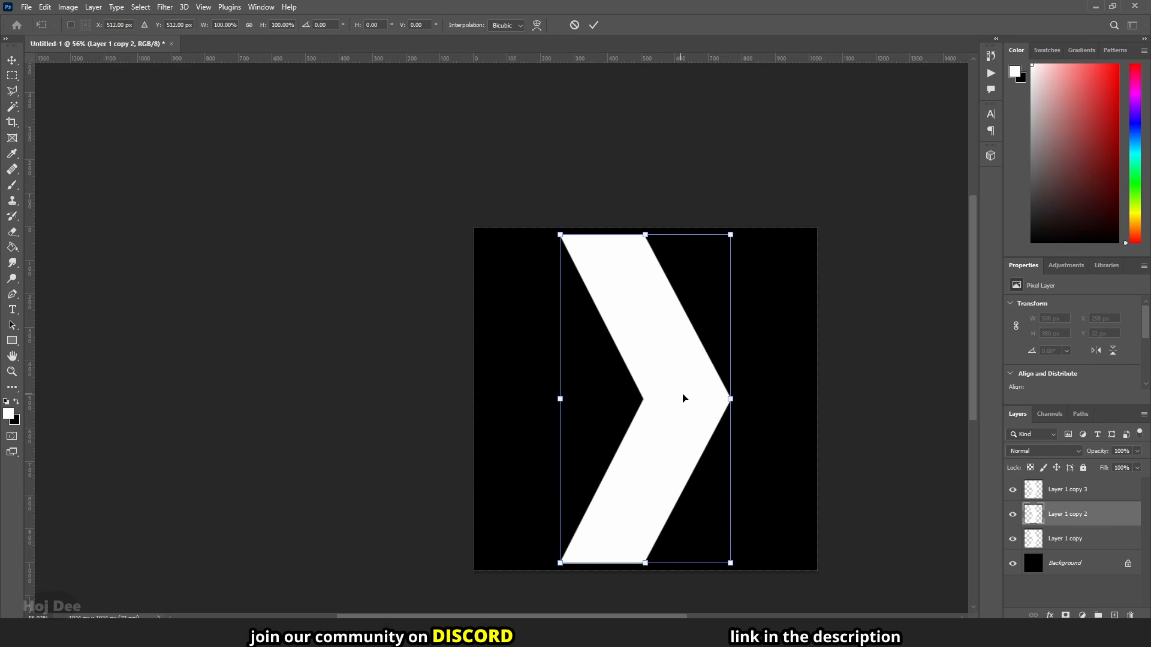
drag(684, 398, 850, 399)
alt+scroll(829, 220, up, 14)
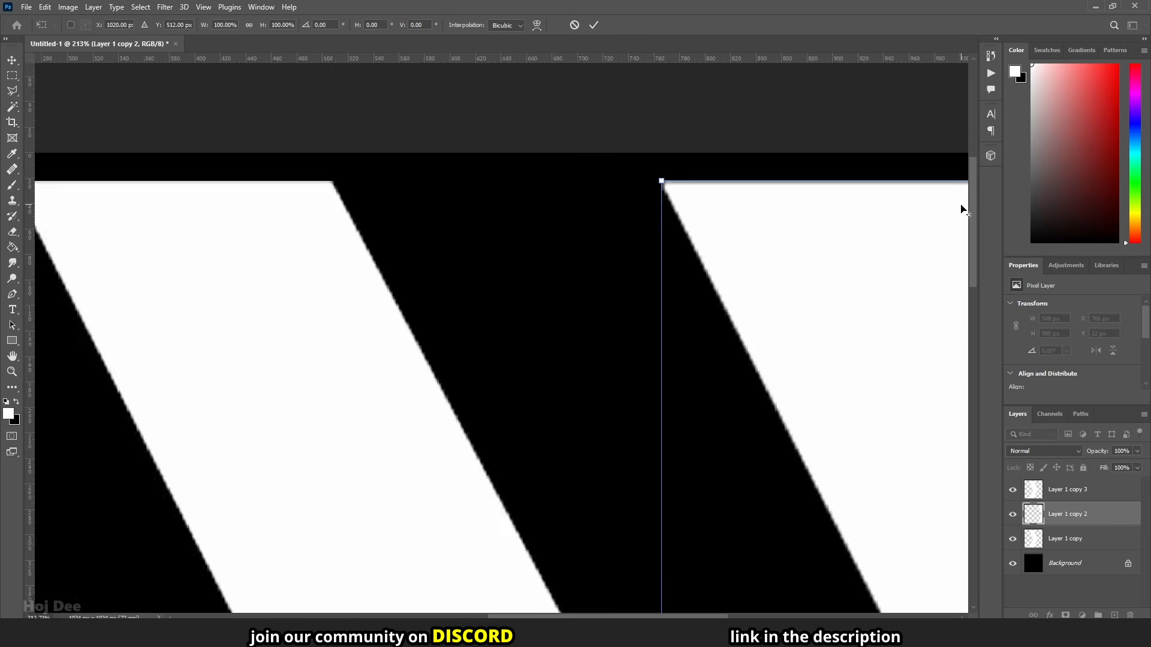
alt+scroll(961, 209, up, 4)
drag(734, 617, 775, 616)
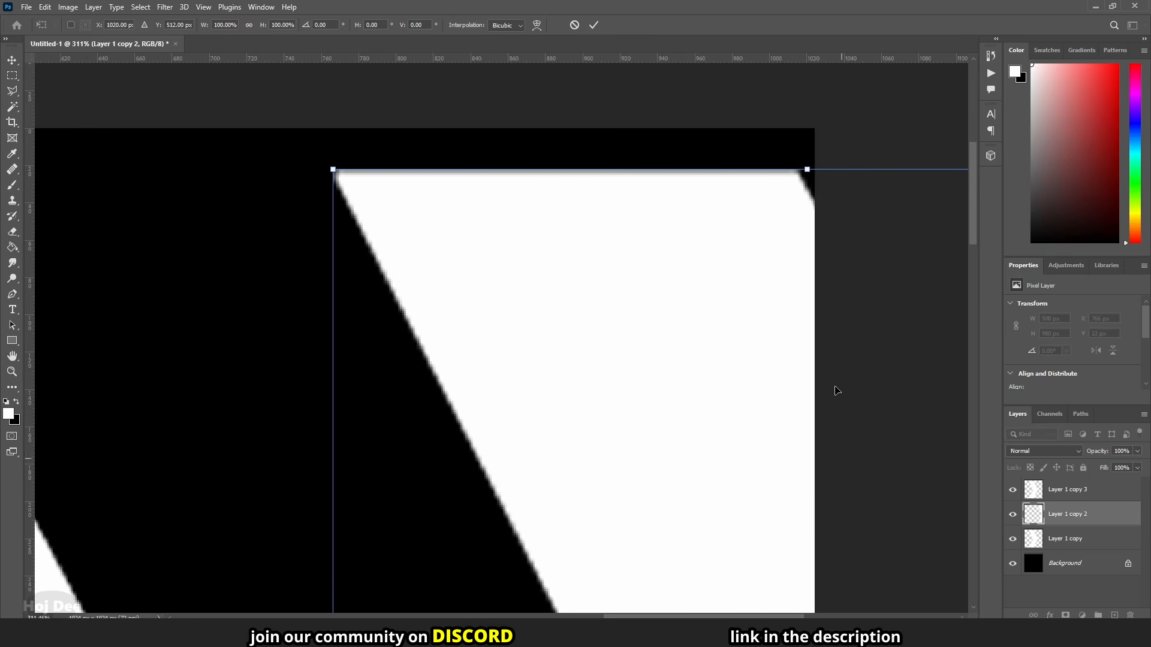
drag(772, 243, 785, 244)
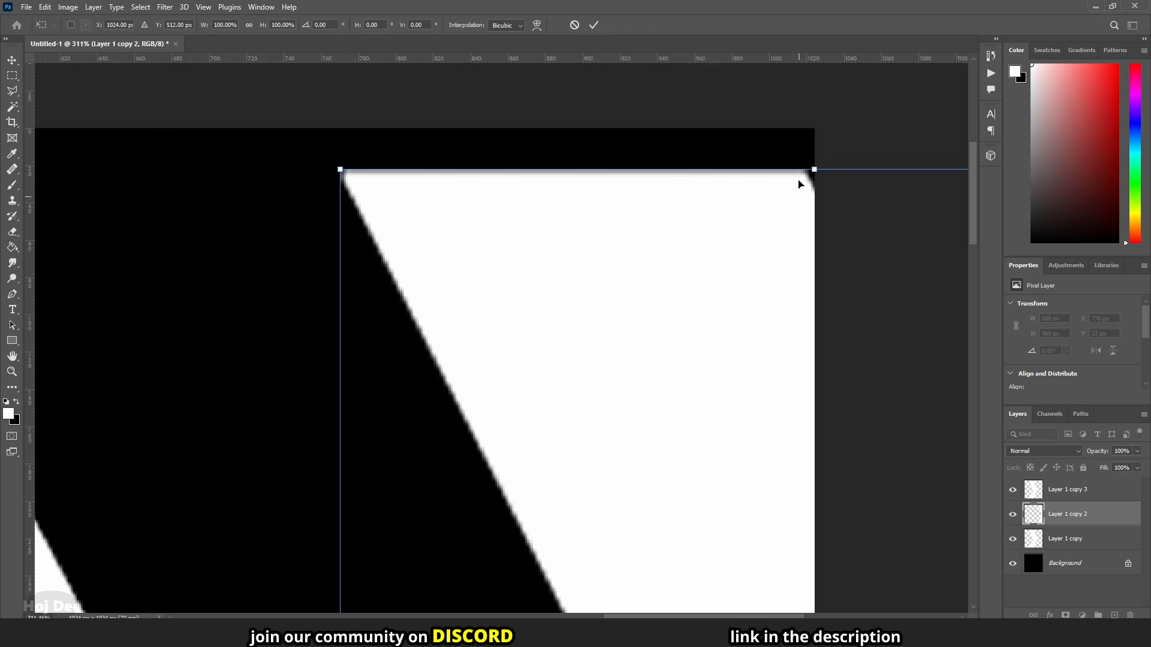
key(Return)
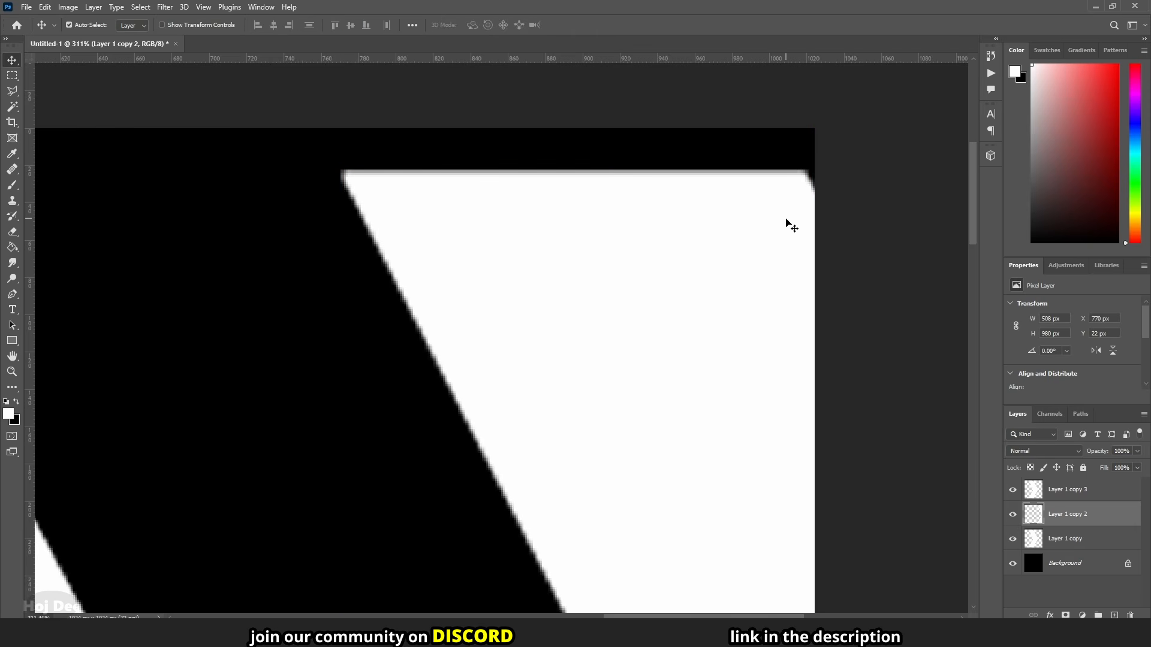
Move the topmost chevron copy horizontally to X 0 px, keeping Y at 512 px, so it centers on the canvas's left edge.
click(1065, 500)
alt+scroll(462, 398, down, 6)
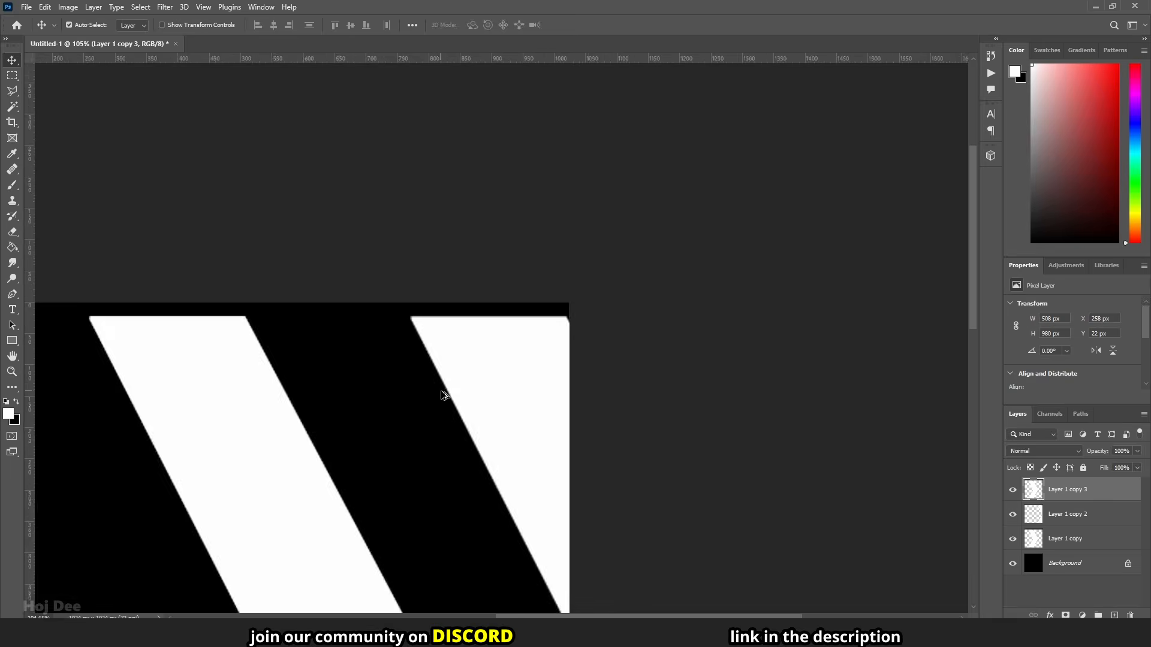
drag(429, 406, 430, 413)
key(ctrl+t)
drag(355, 436, 142, 406)
alt+scroll(99, 335, up, 2)
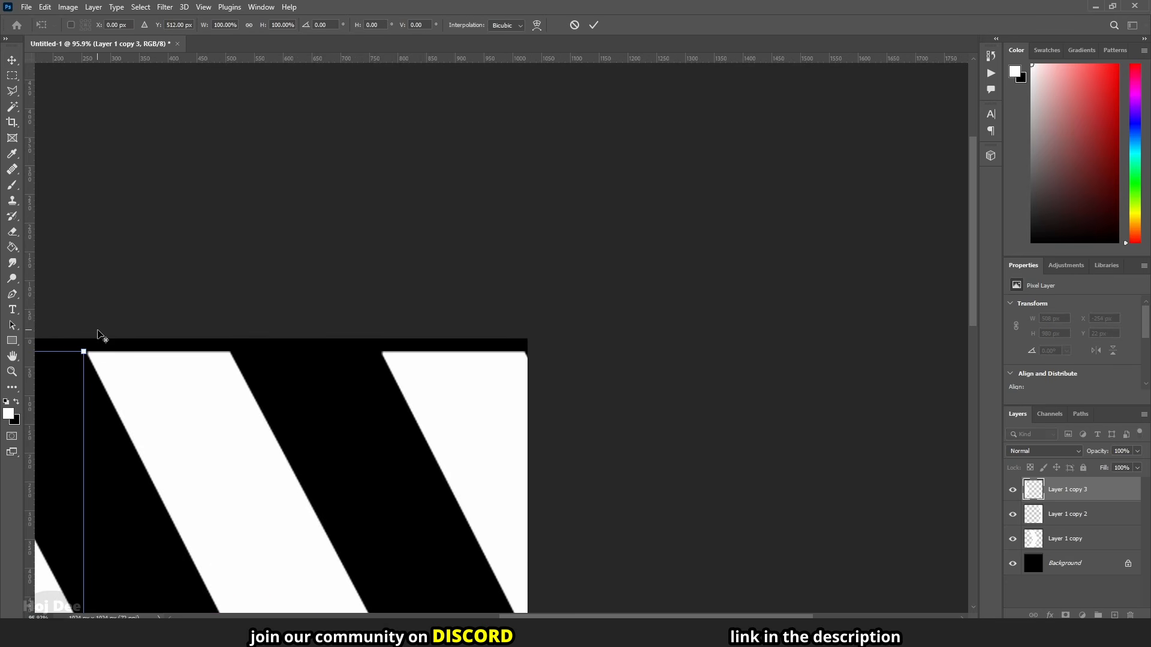
drag(522, 616, 375, 610)
alt+scroll(351, 337, up, 8)
alt+scroll(314, 359, up, 6)
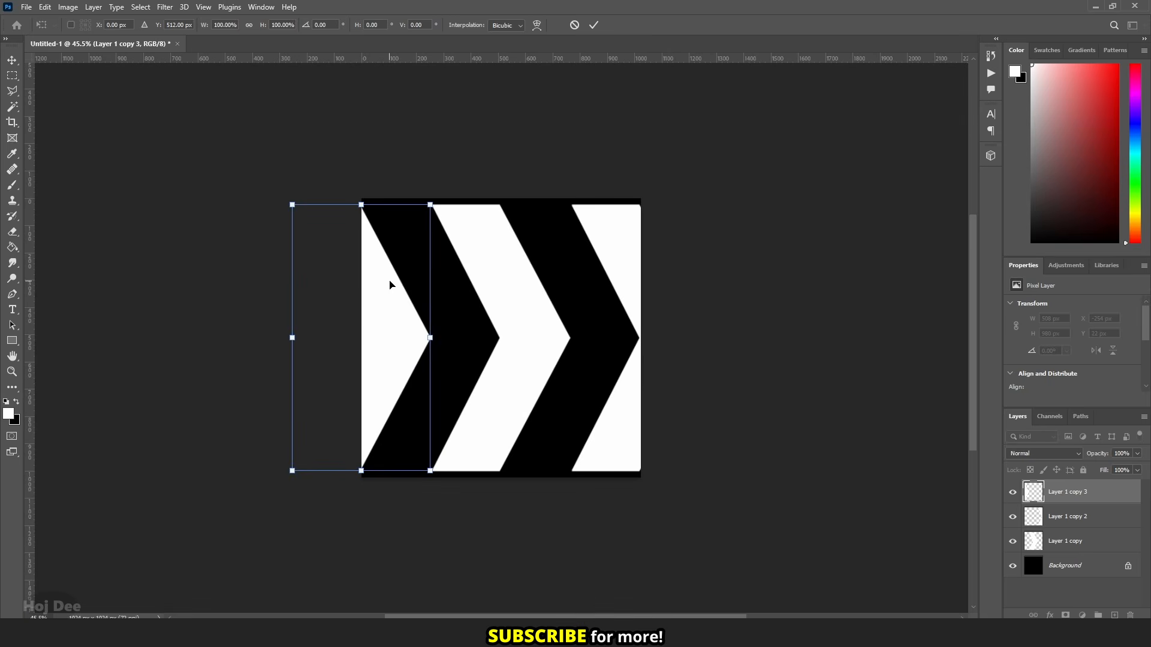
key(Return)
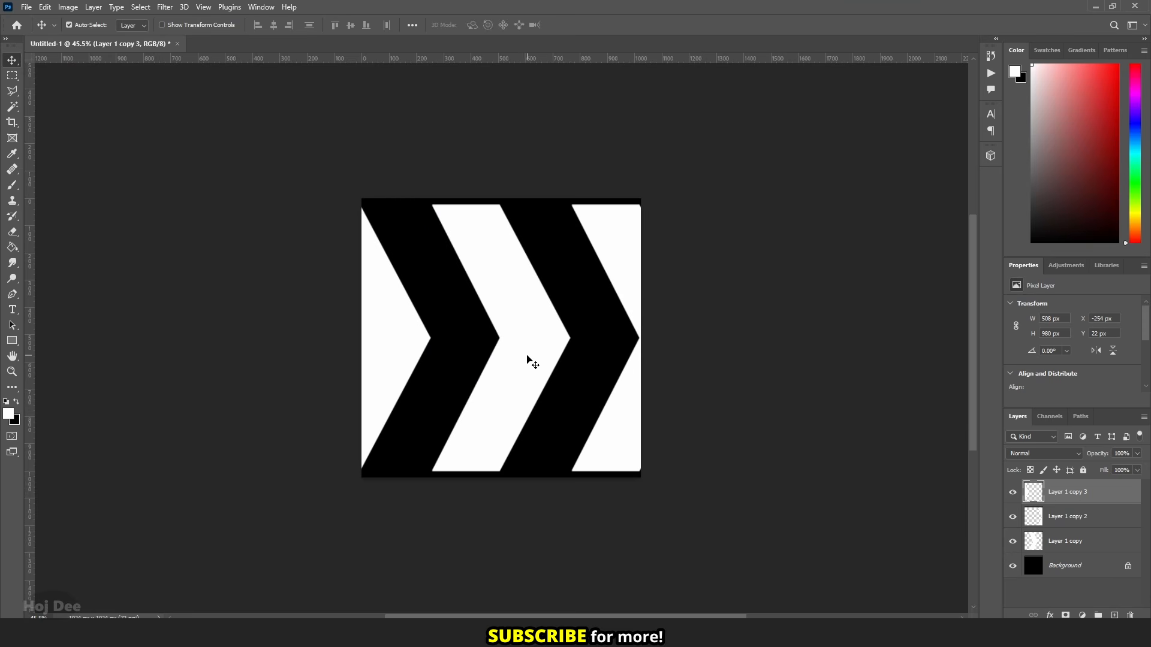
Flatten the three chevron layers and the black background into a single layer.
shift+click(1069, 563)
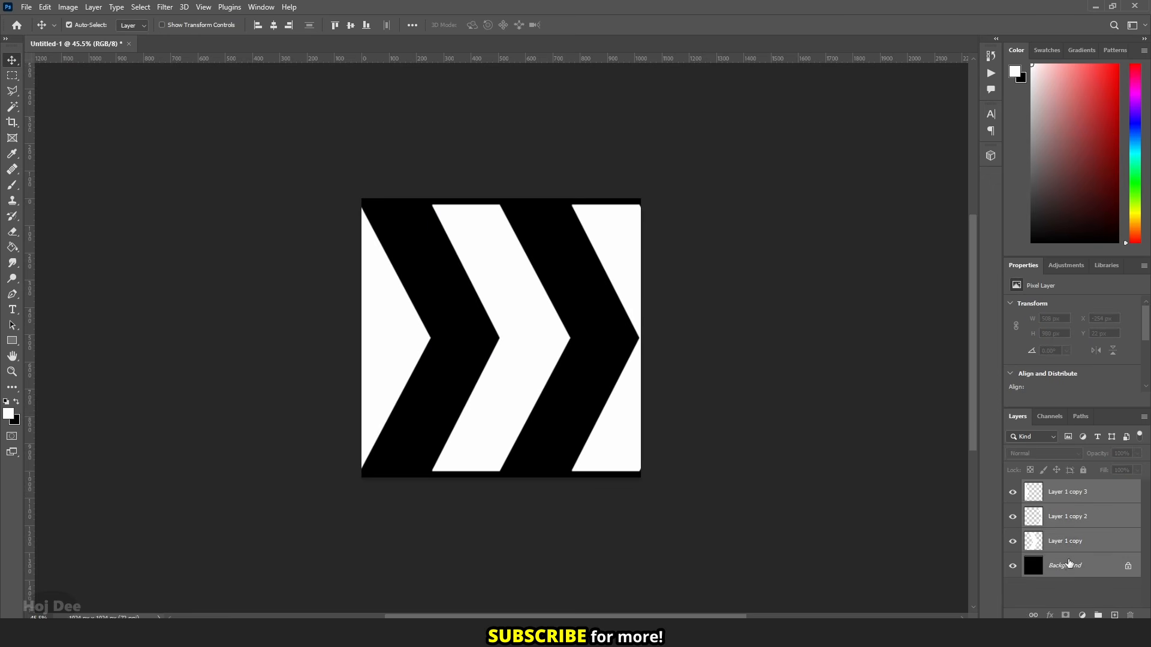
right_click(1059, 493)
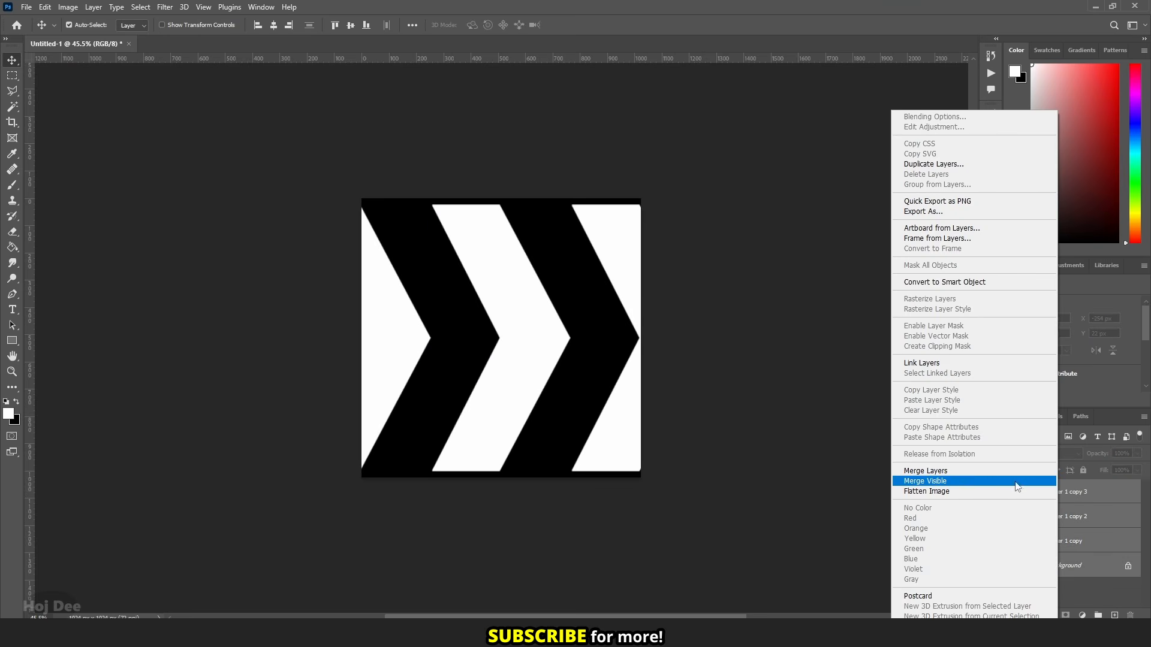
click(933, 492)
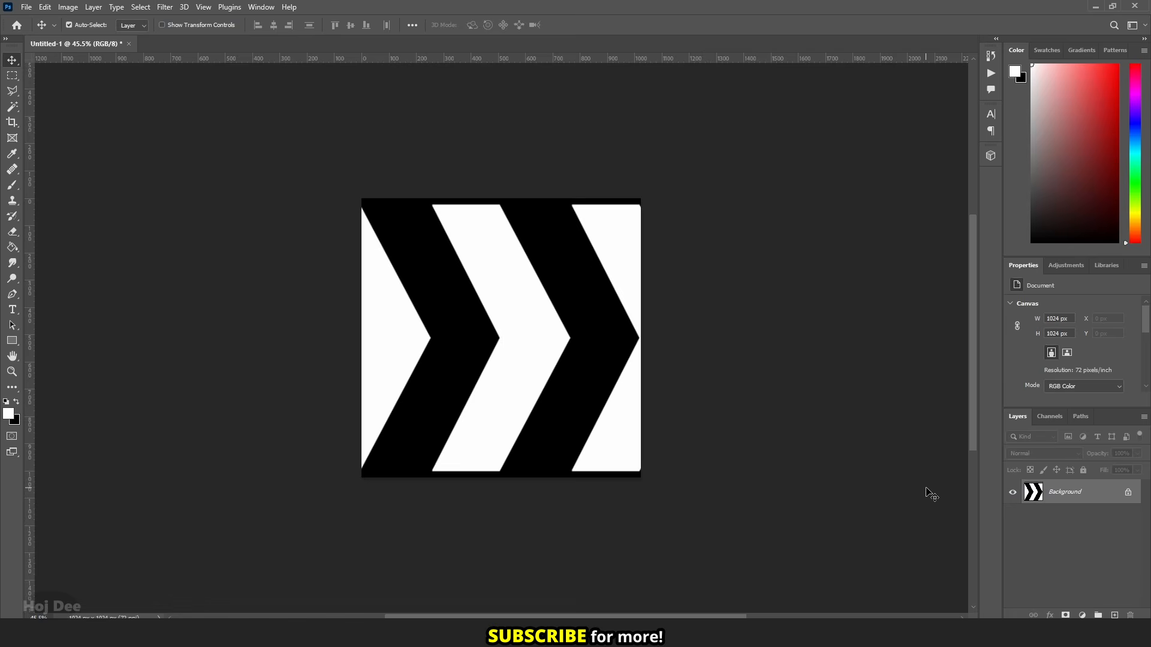
alt+scroll(484, 326, down, 3)
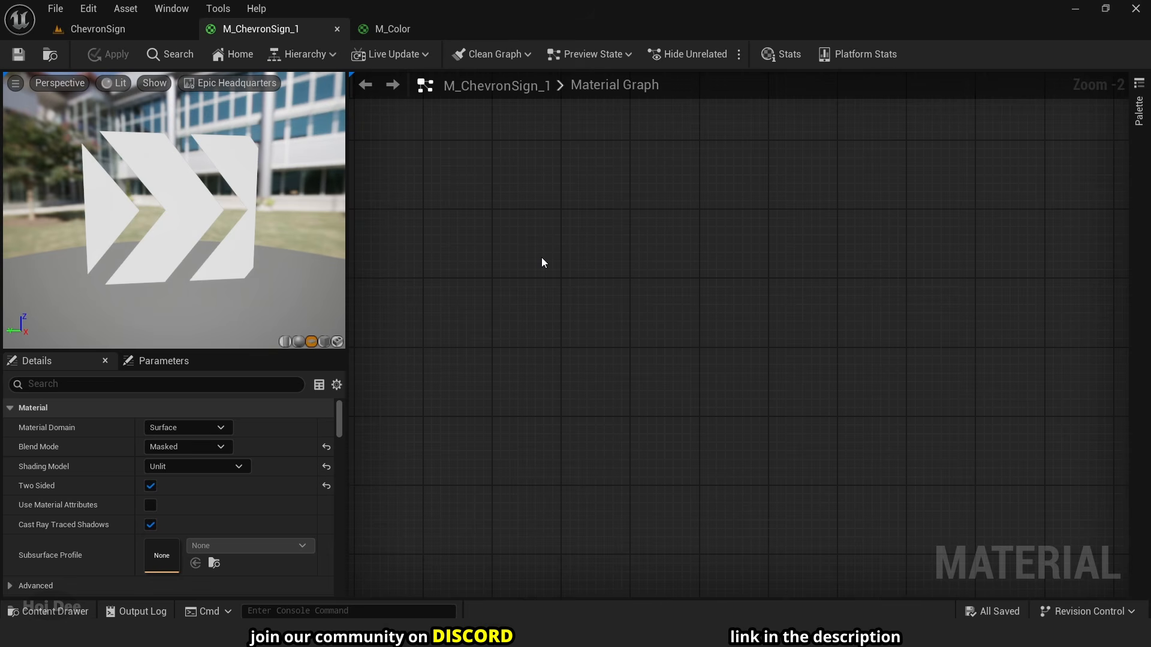
In Unreal Engine's M_ChevronSign_1 material graph, add a RadialGradientExponential node and start previewing it.
right_click(585, 263)
text(radial gra)
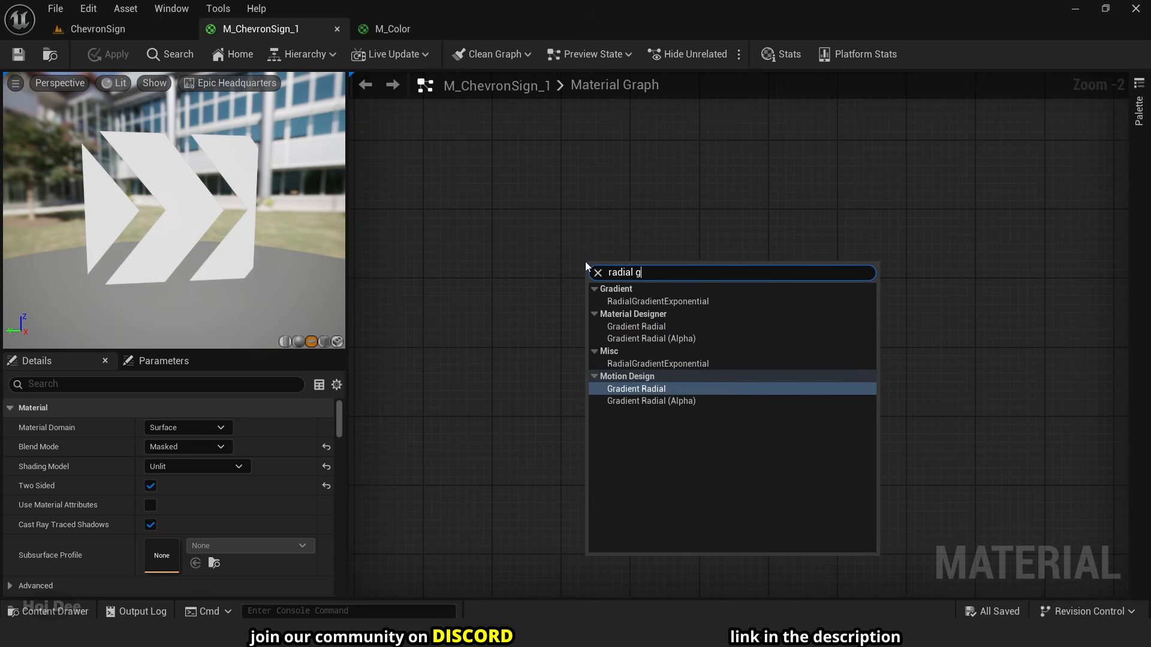
click(657, 302)
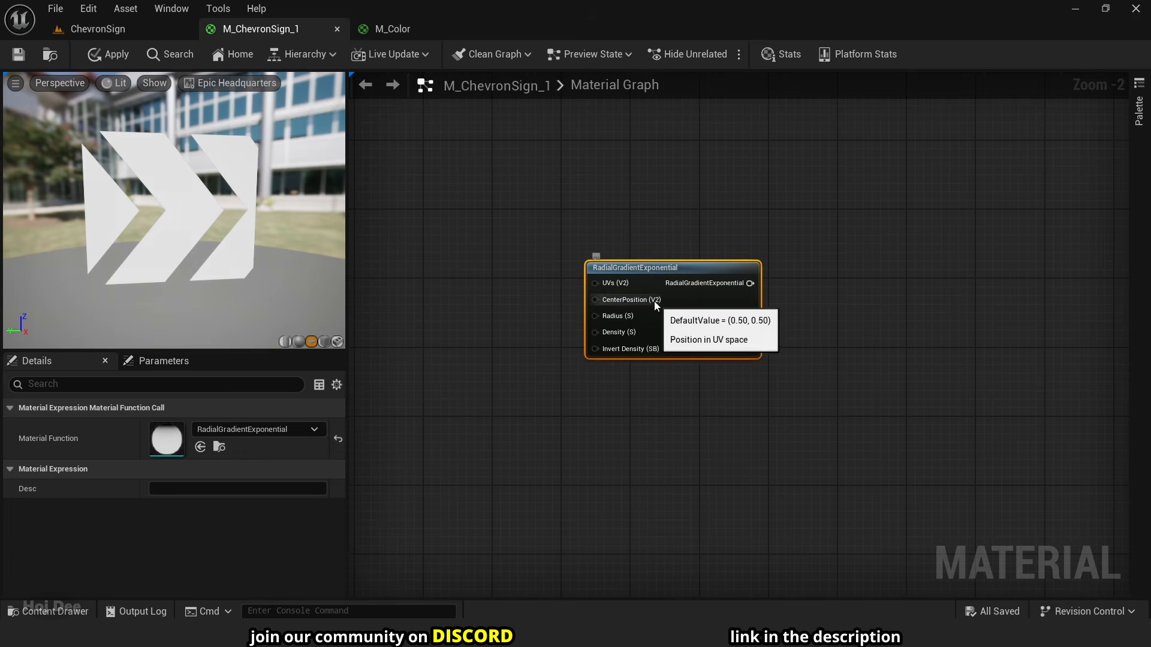
scroll(707, 229, up, 2)
right_click(706, 229)
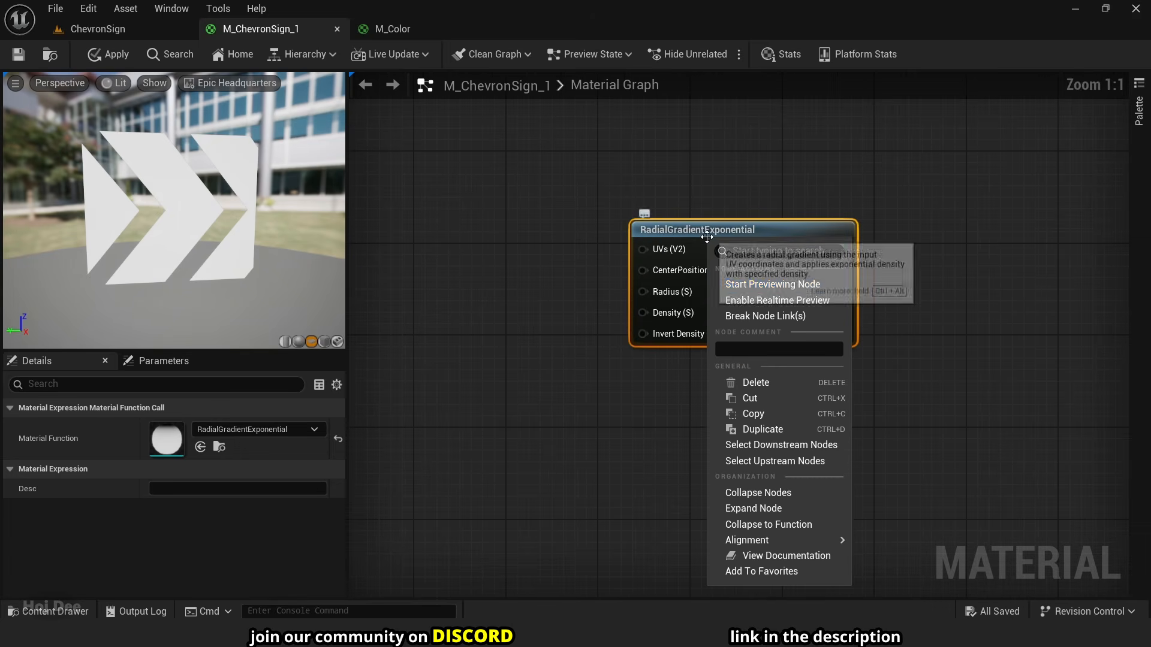
click(750, 287)
right_drag(577, 271, 660, 264)
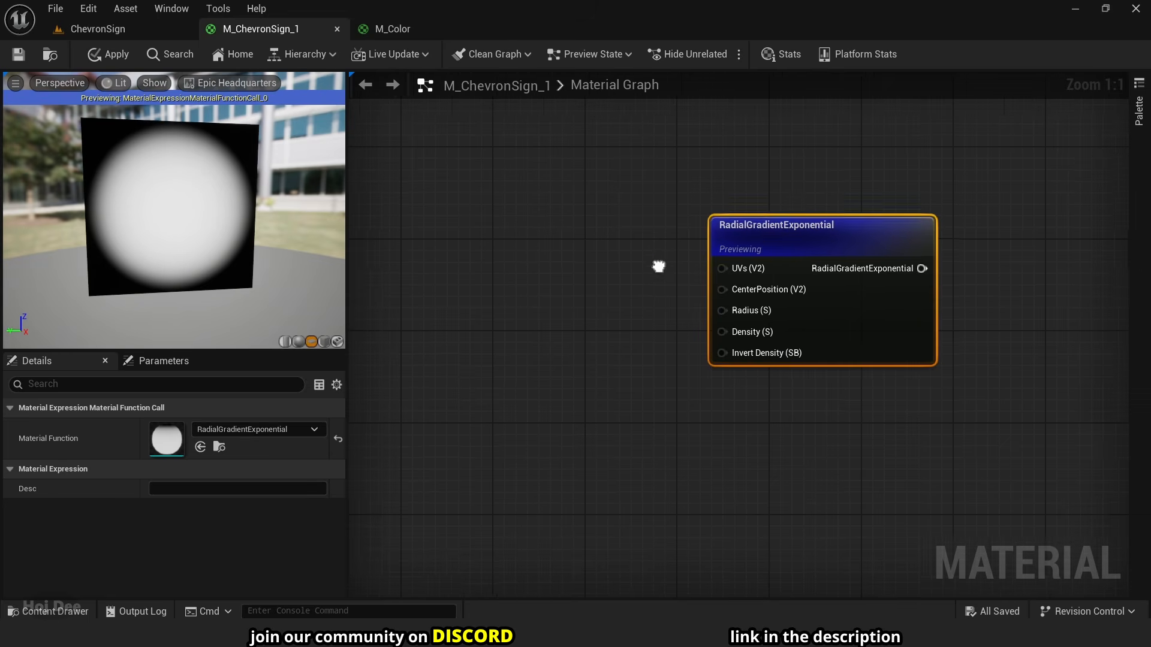
Add a texture coordinate node, connect it to the radial gradient's UVs through a Multiply node, and line both nodes up with that input.
click(457, 240)
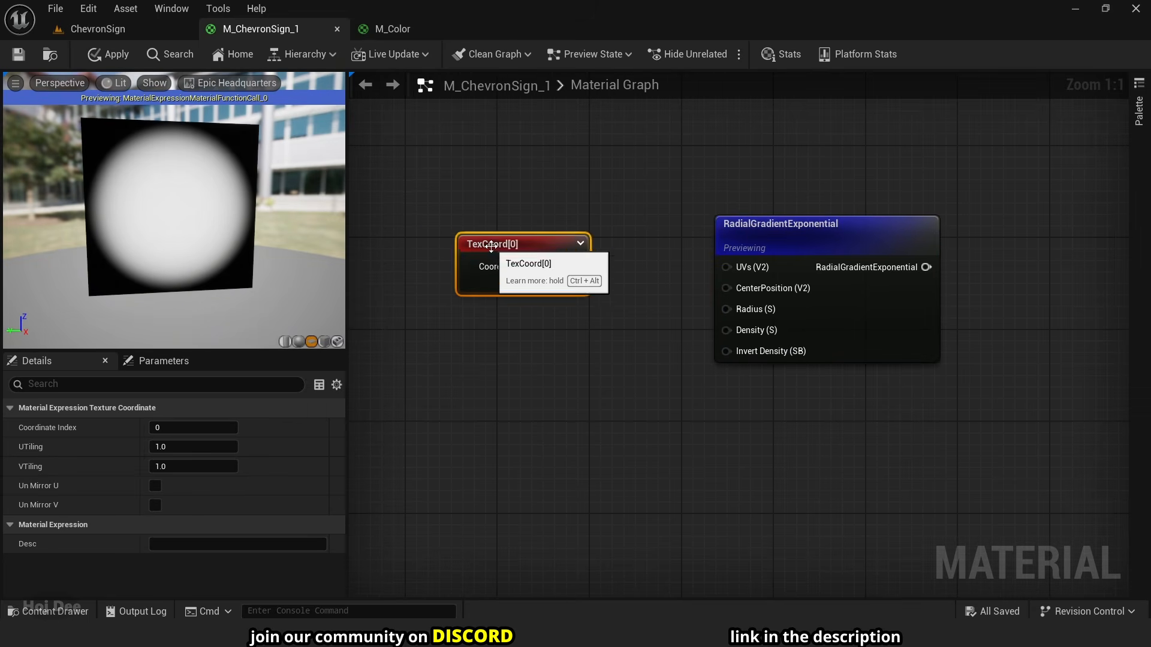
drag(492, 246, 406, 220)
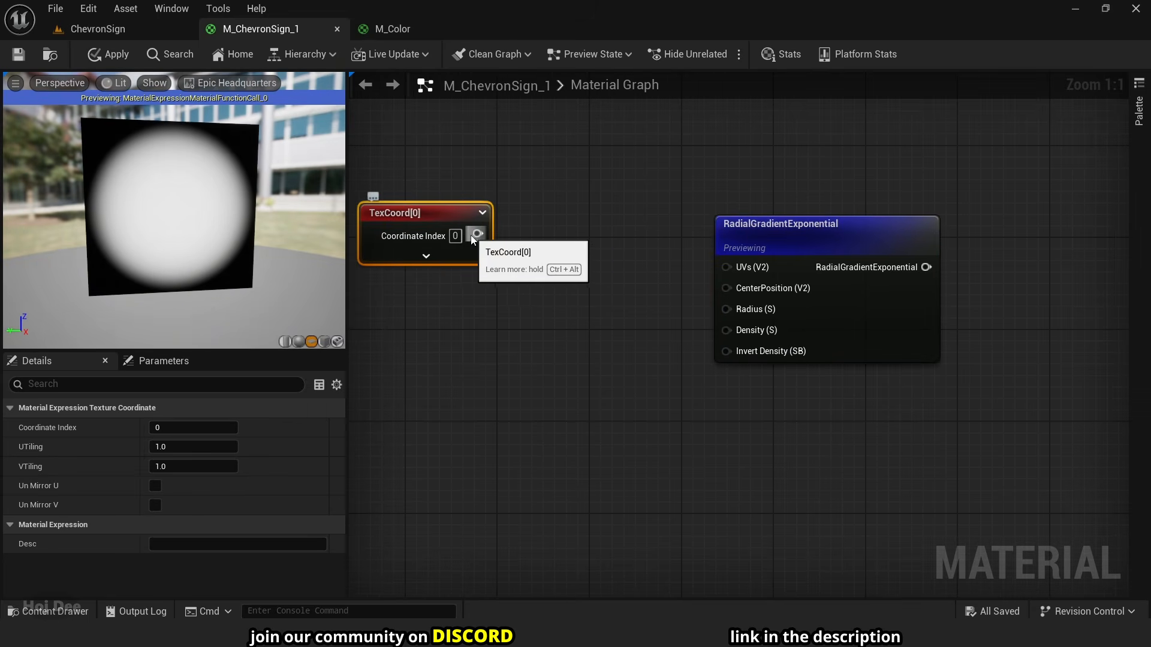
drag(477, 233, 730, 269)
key(m)
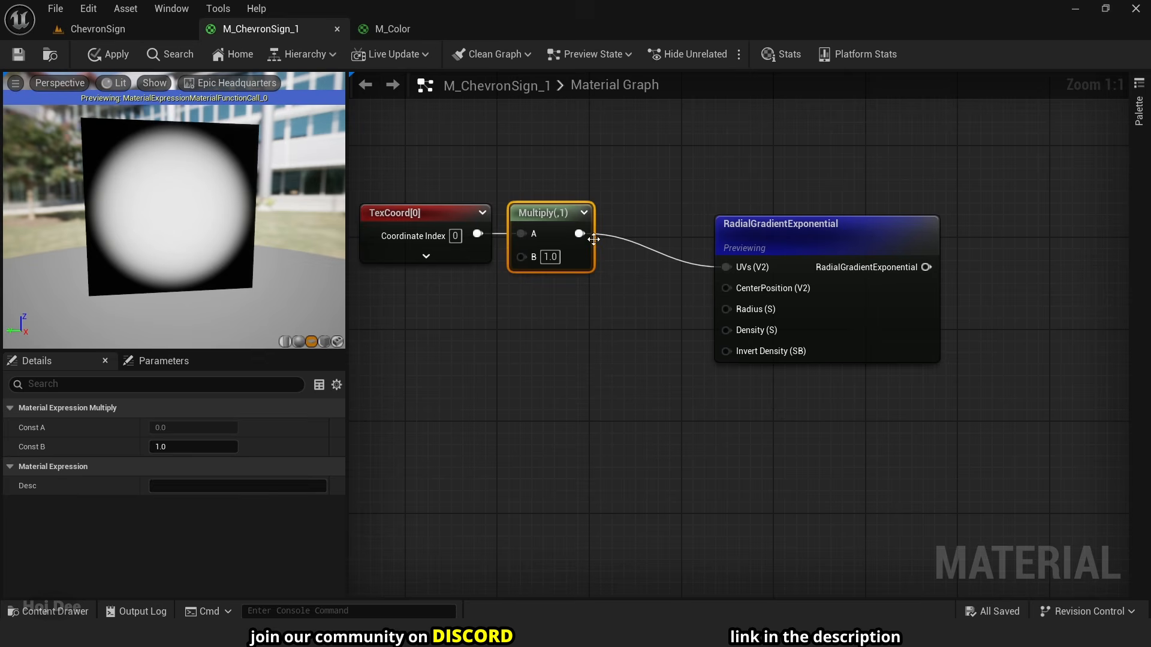
ctrl+click(454, 238)
drag(542, 218, 551, 244)
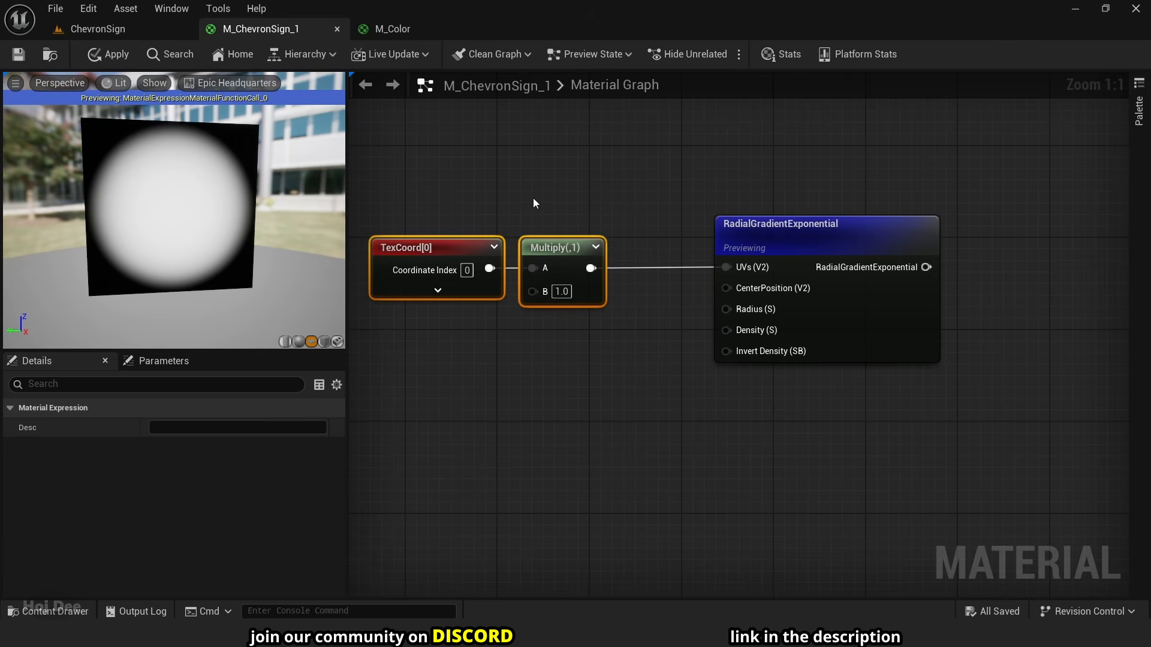
key(Home)
click(599, 297)
Set the Multiply node's B value to 4 and shift the TexCoord and Multiply nodes farther from the gradient node.
click(683, 259)
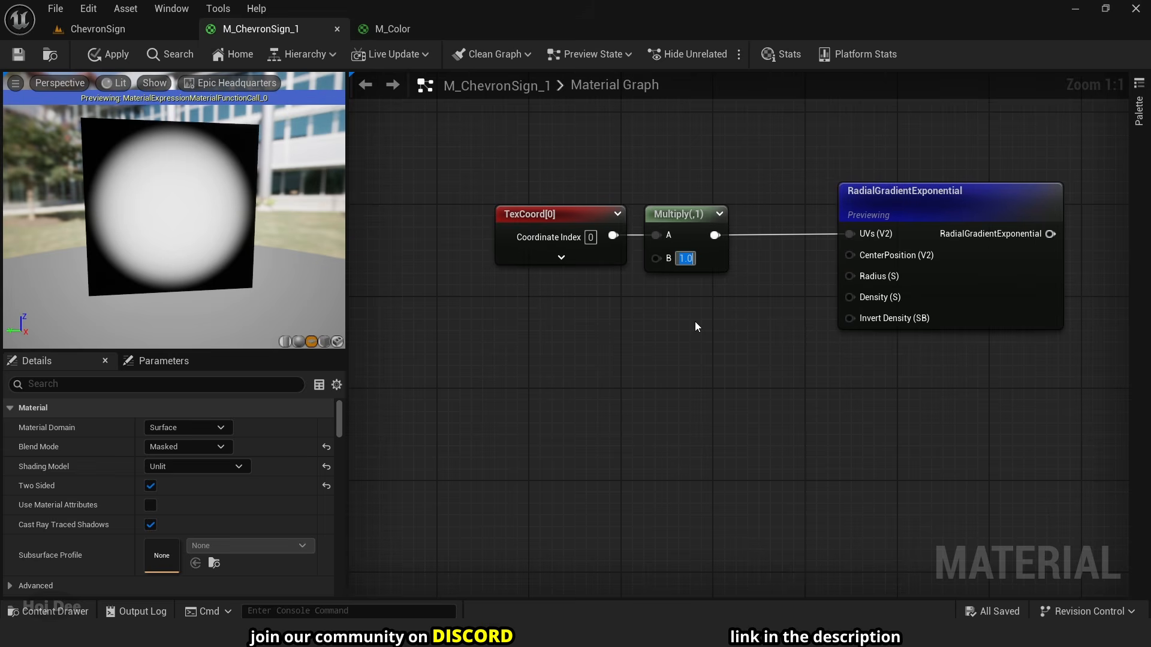
text(4)
key(Return)
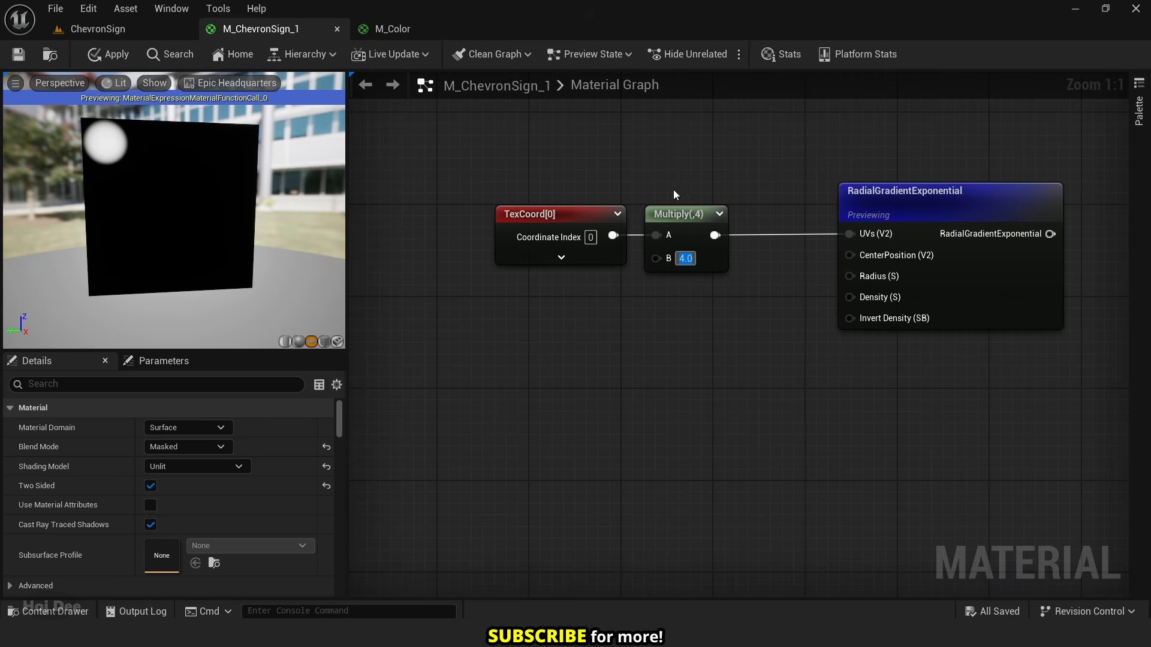
drag(675, 185, 558, 229)
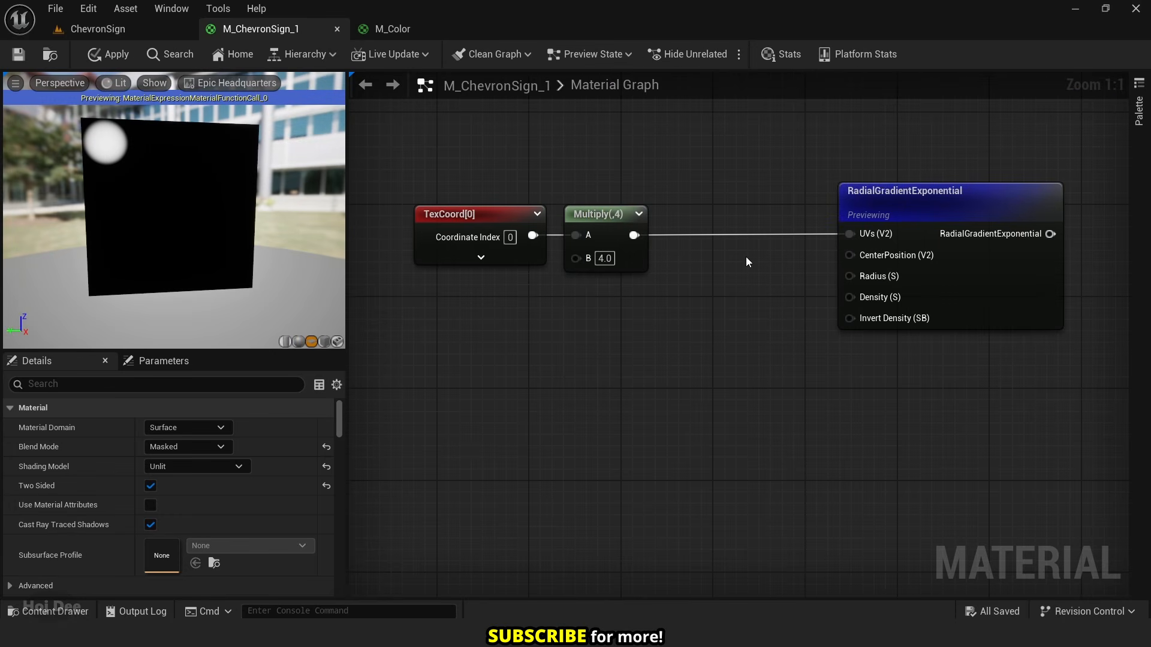
Add a Frac node and insert it between the Multiply output and the radial gradient's UVs input.
right_click(691, 257)
text(fa)
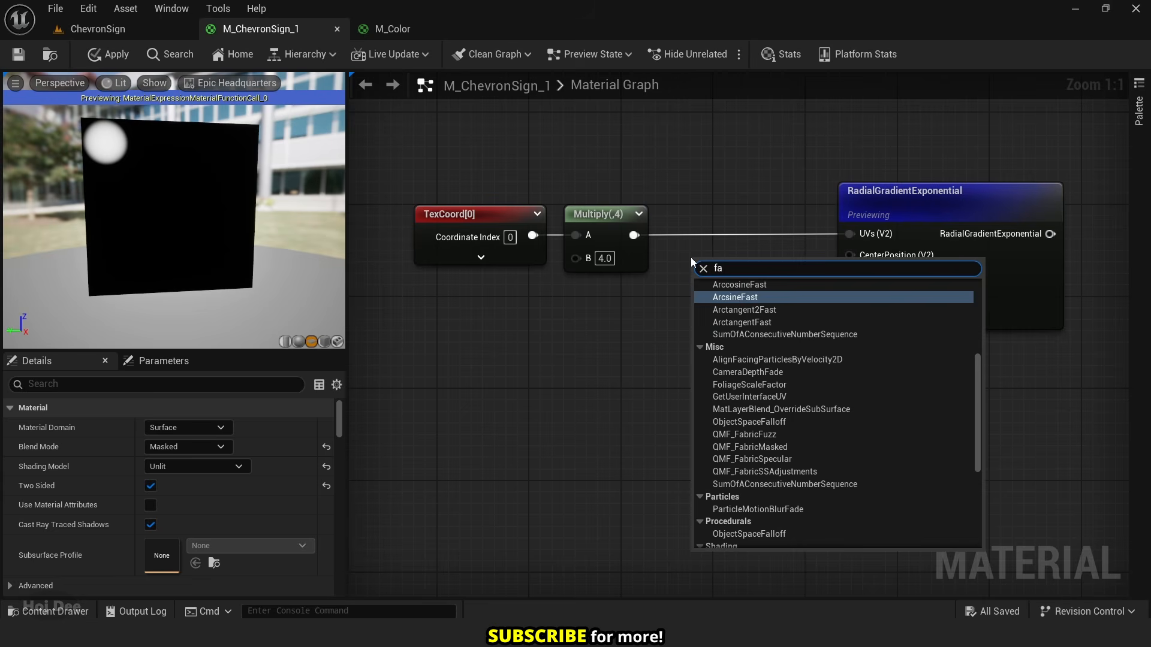
key(BackSpace)
text(rac)
key(Return)
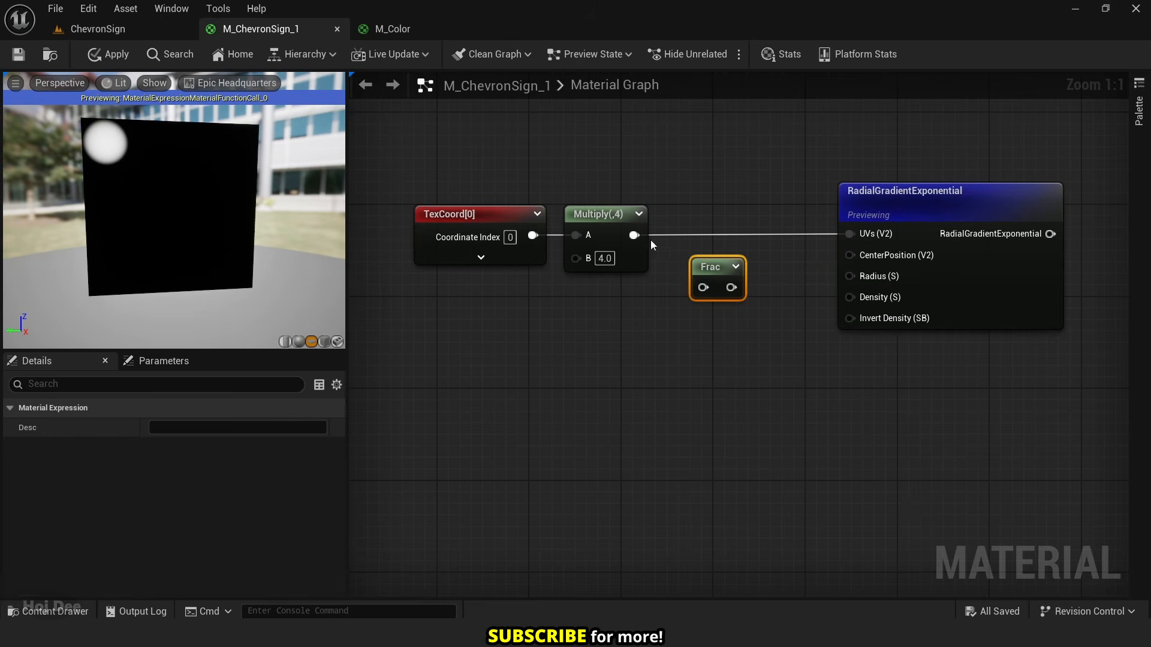
drag(634, 235, 850, 233)
drag(718, 274, 715, 222)
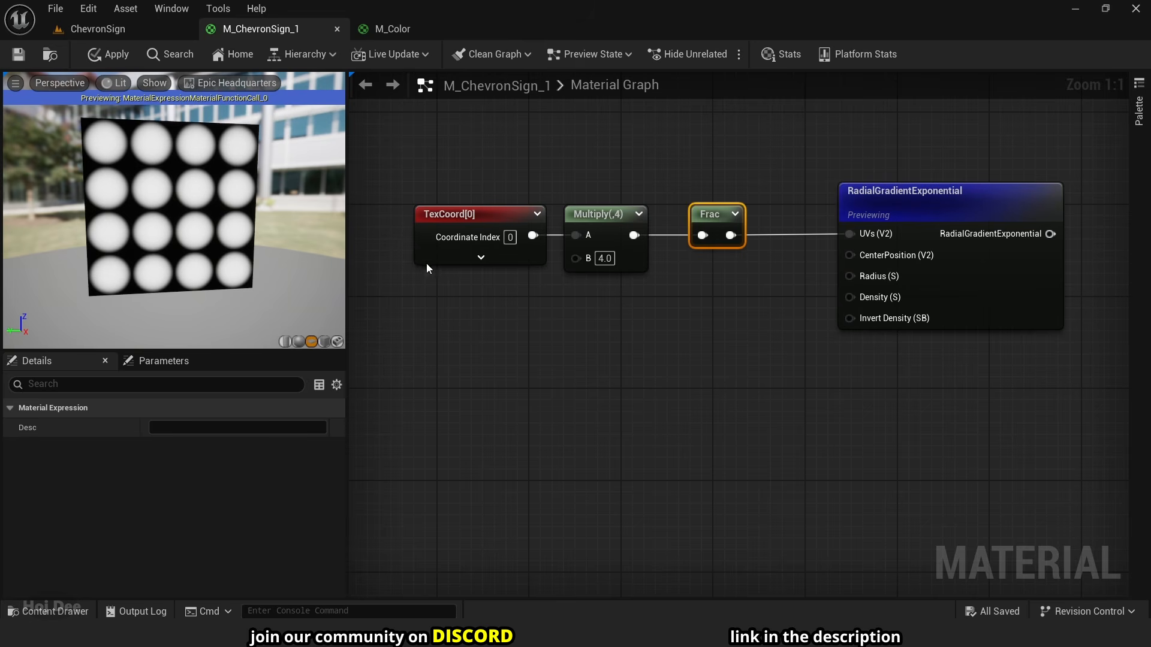
Set the Multiply node's B value to 10 and inspect the tiled dots in the material preview.
click(605, 258)
text(10)
key(Return)
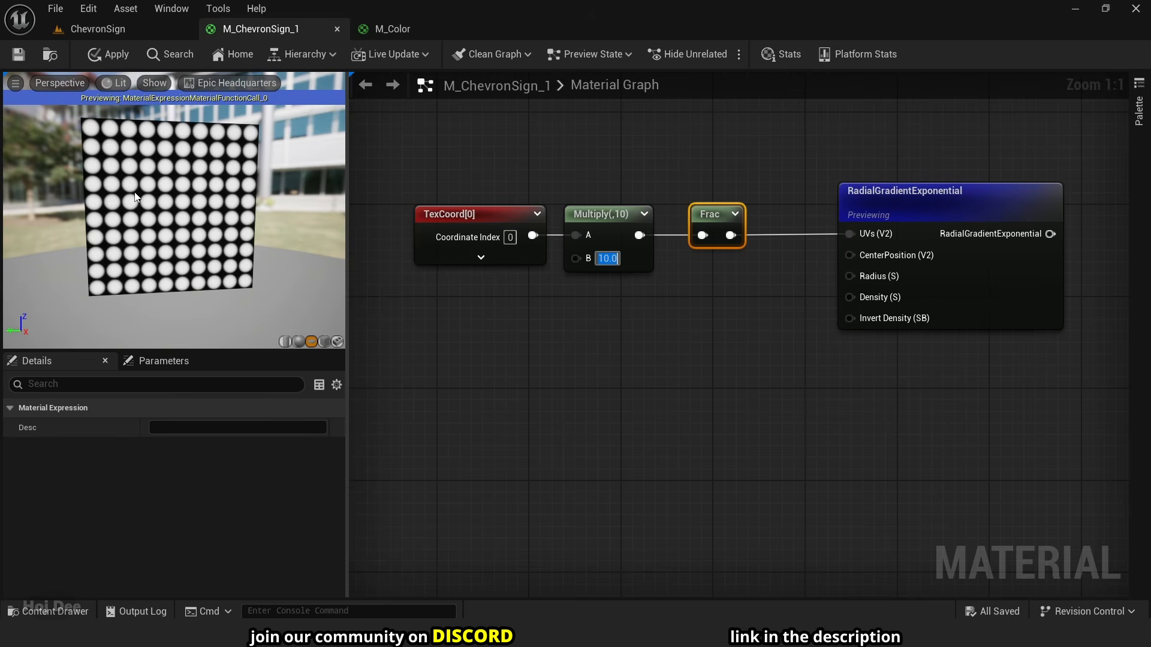
drag(136, 195, 70, 196)
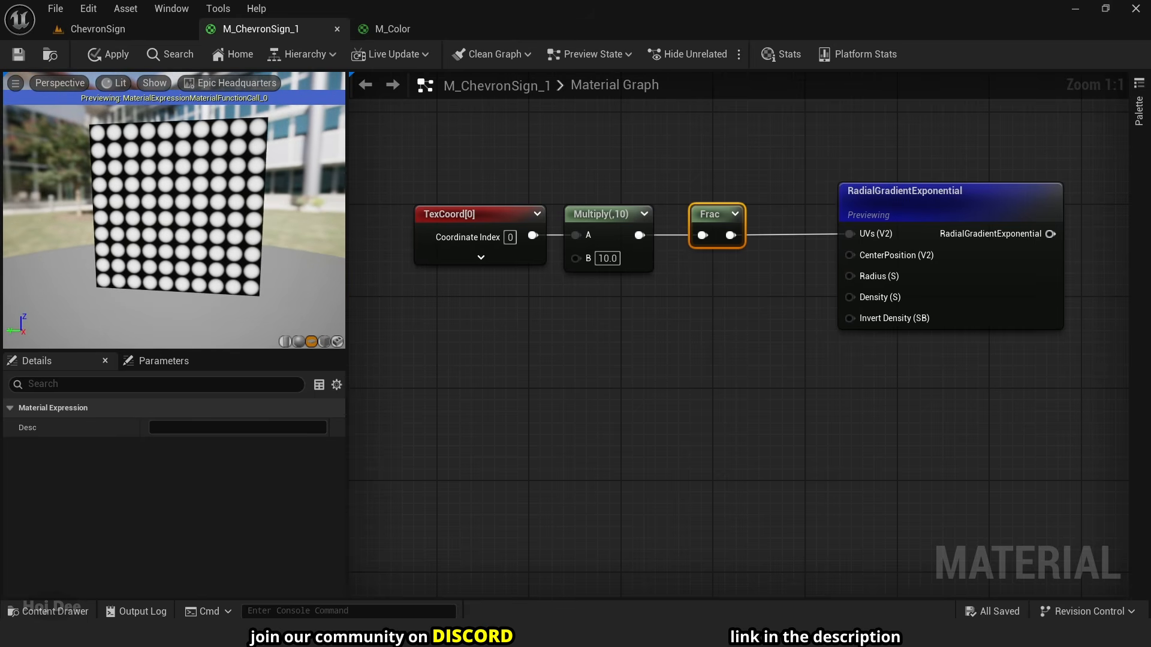
Add a scalar parameter named Pattern Count with a default value of 1 and connect it to the Multiply node's B input.
click(440, 308)
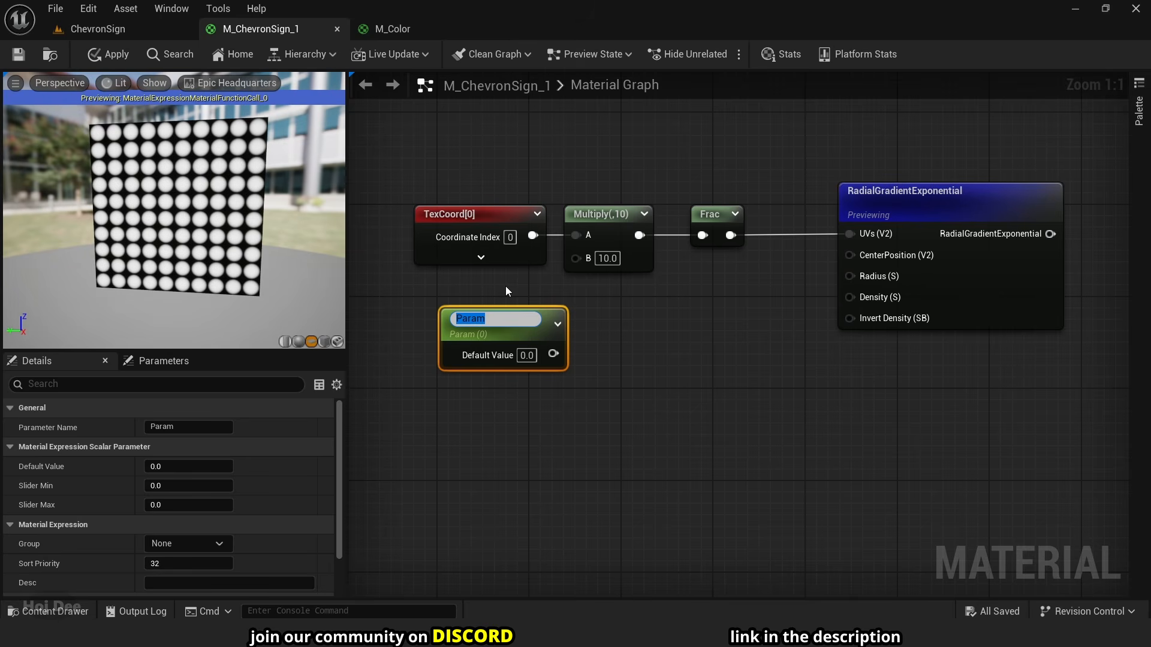
text(Pattern Count)
key(Return)
click(527, 350)
text(1)
drag(516, 319, 577, 256)
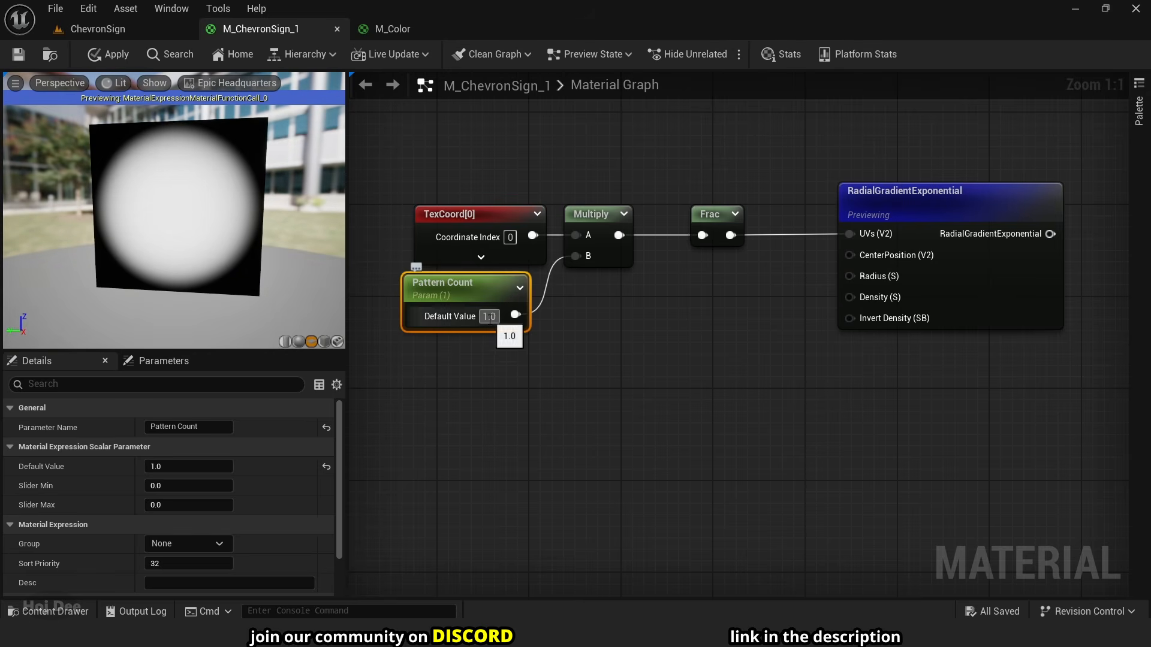
Try a Pattern Count default value of 4, set it to 10, and save the material.
click(489, 317)
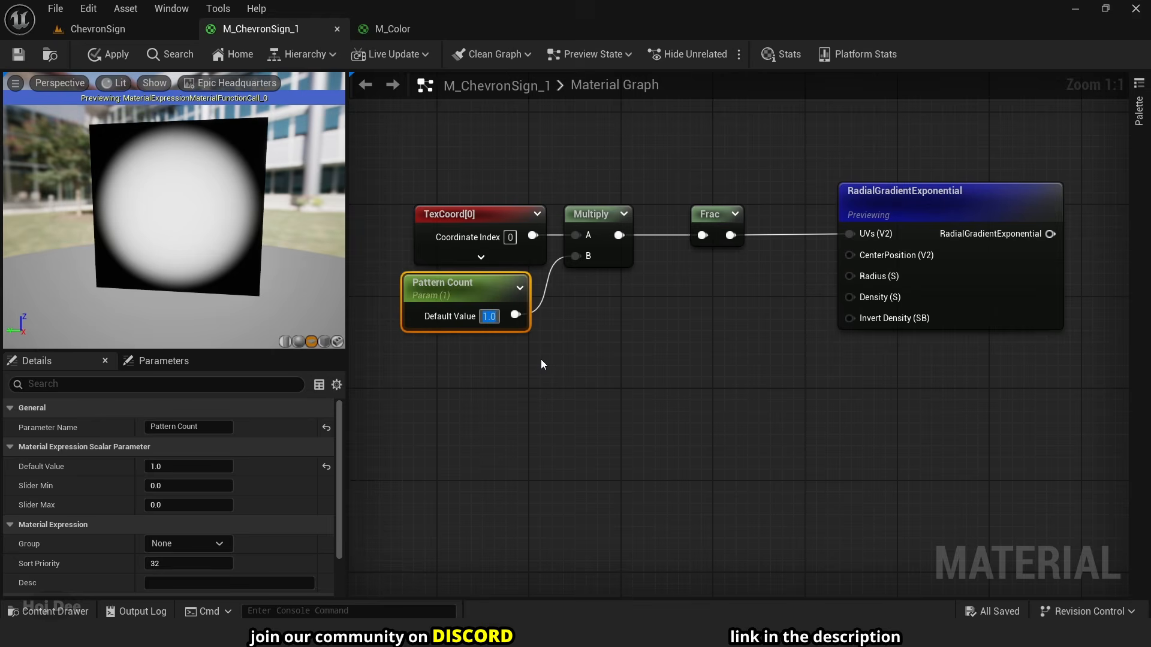
text(4)
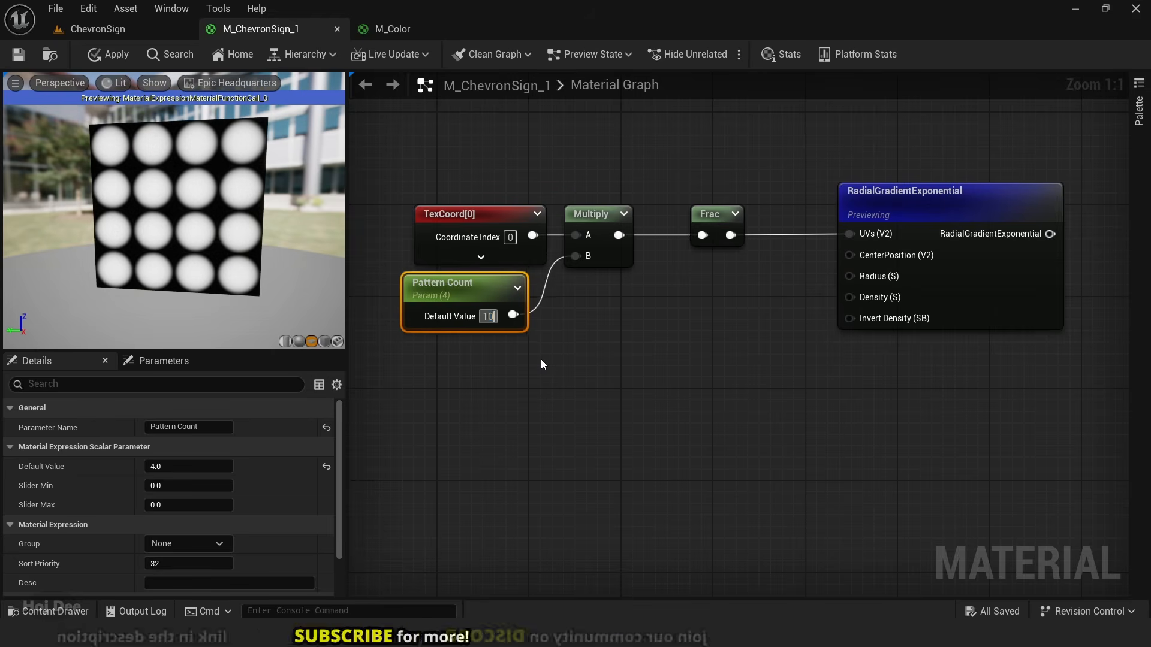
text(10)
key(Return)
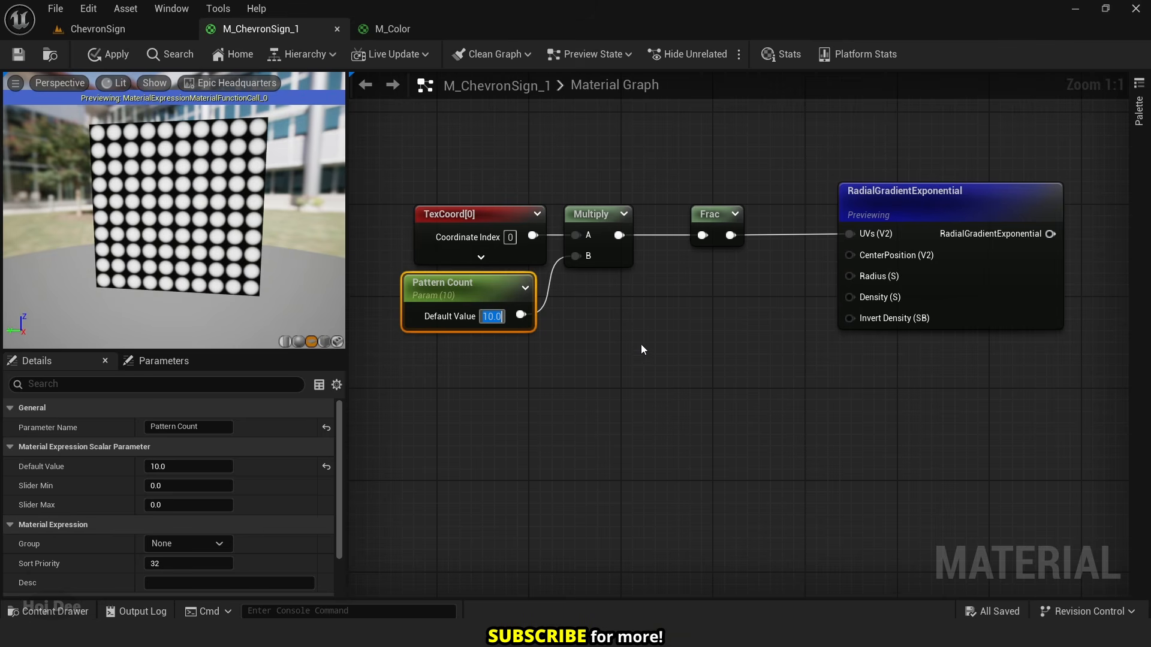
key(ctrl+s)
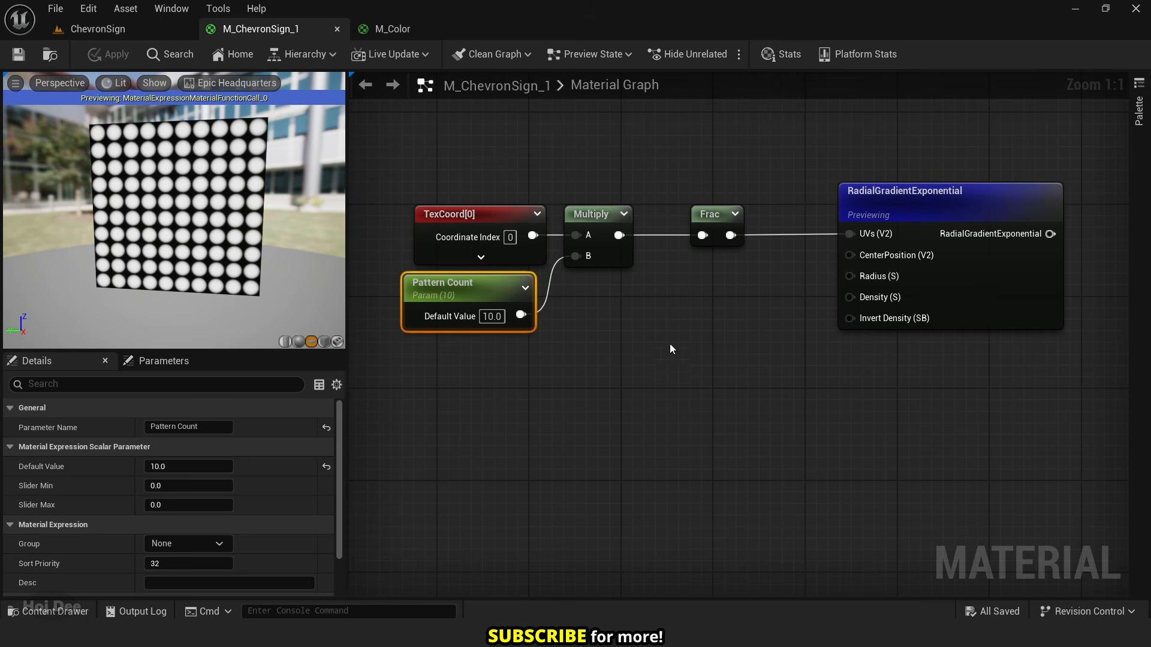